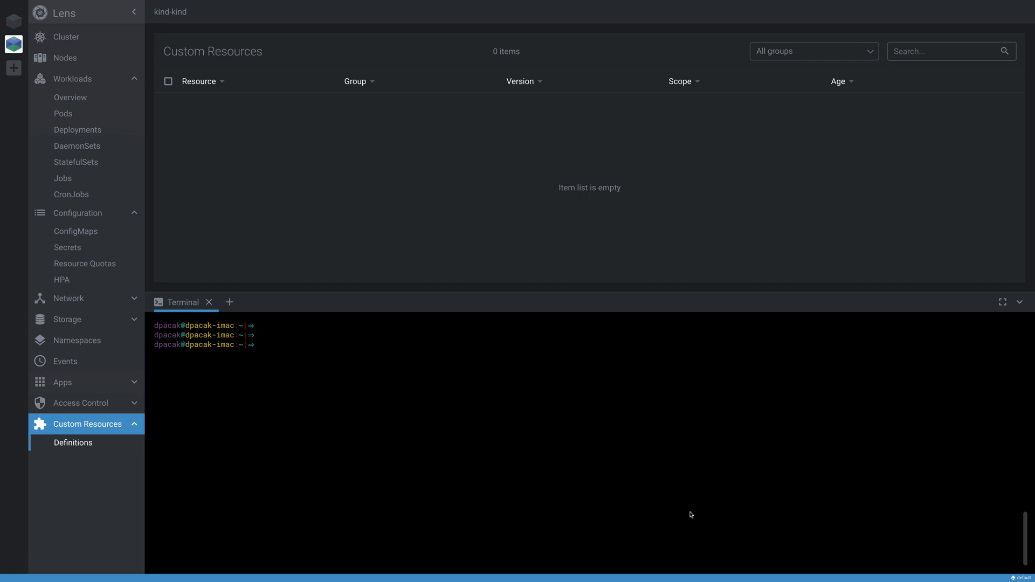
- List the nodes of the Kubernetes cluster with kubectl in the terminal
text(k get node)
key(Return)
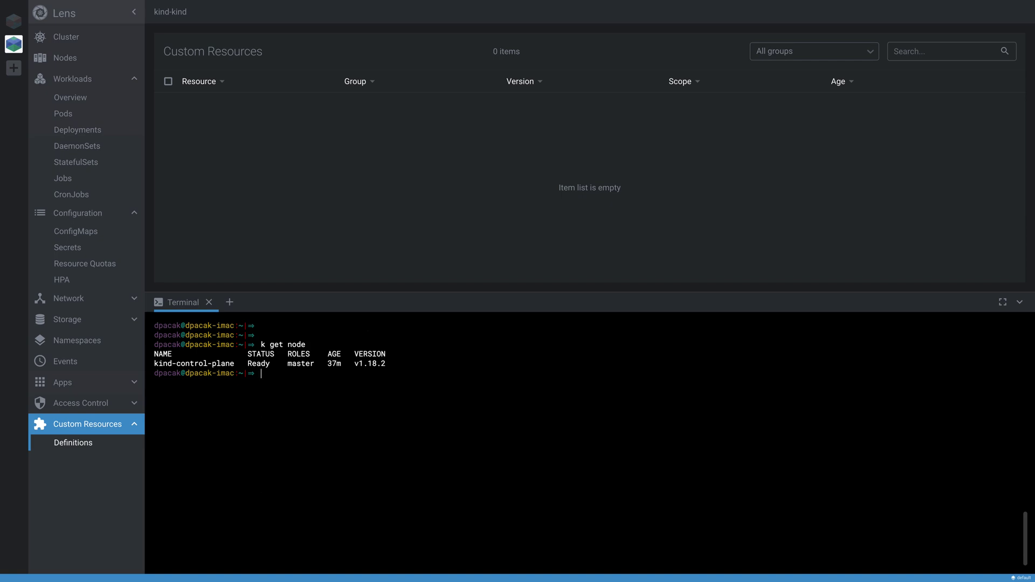
- Install the starboard plugin through krew and initialize Starboard in the cluster with verbosity level 3
text(k krew install starboard)
key(Return)
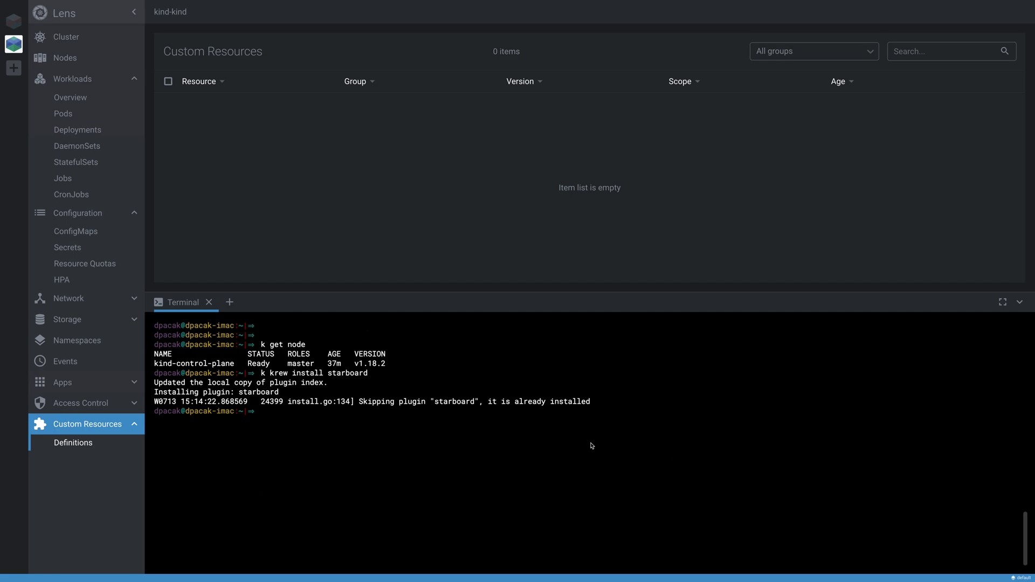
text(k starboard init -v 3)
key(Return)
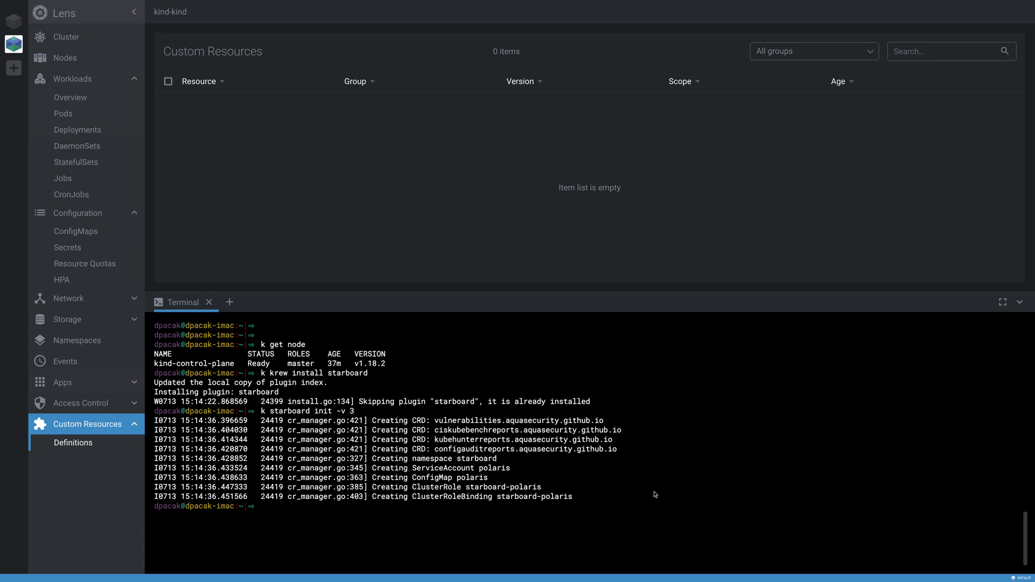
- Refresh the custom resource definitions list by leaving and reopening it, and open the Vulnerabilities resource
click(75, 446)
click(75, 404)
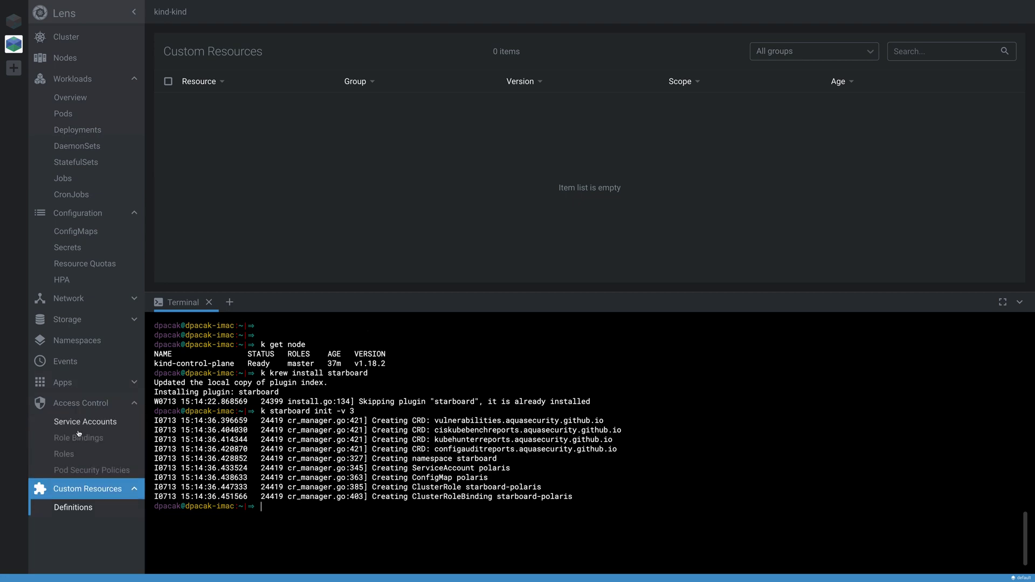
click(81, 490)
click(82, 496)
click(94, 130)
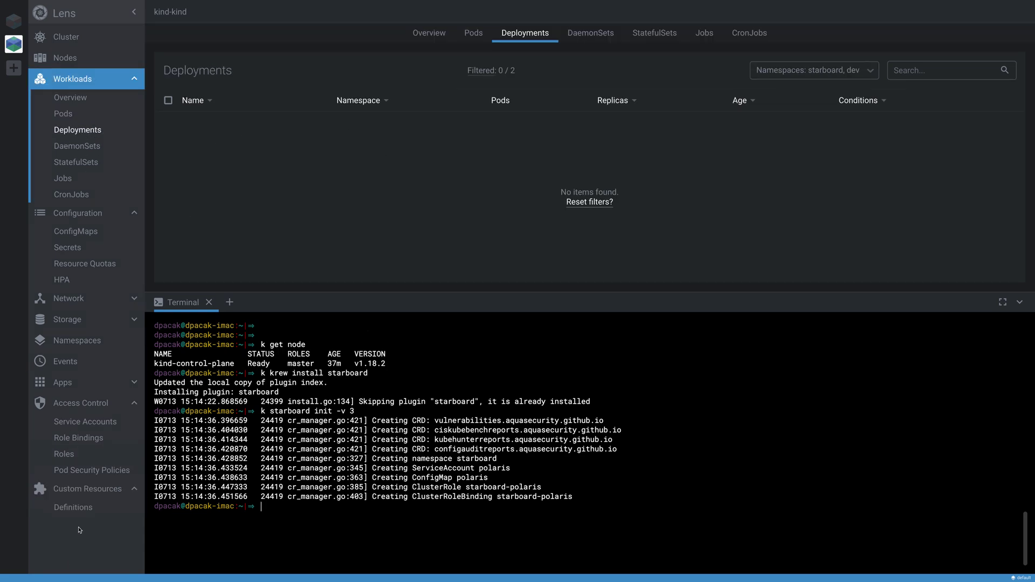
click(77, 487)
click(474, 34)
click(78, 489)
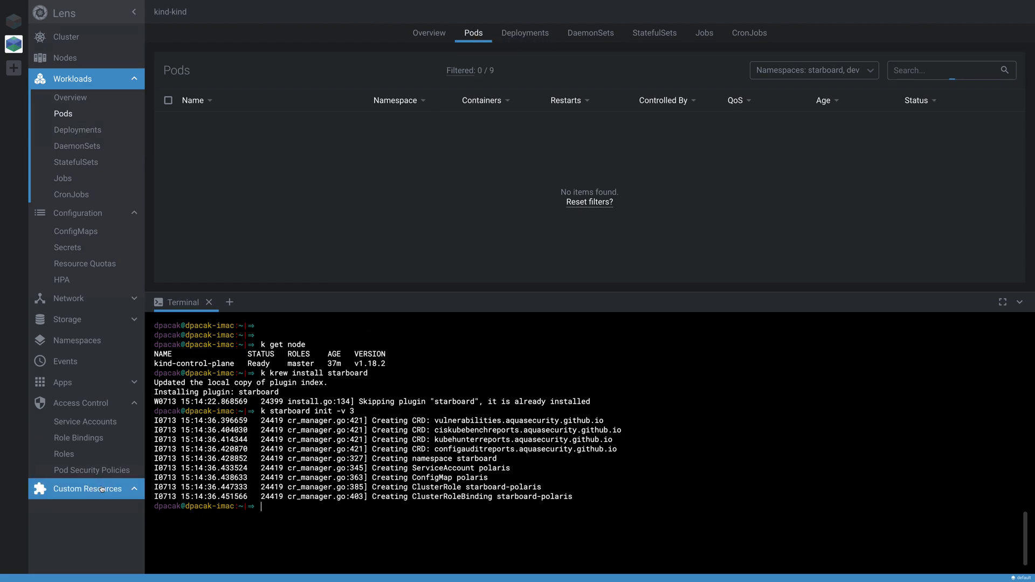
click(75, 507)
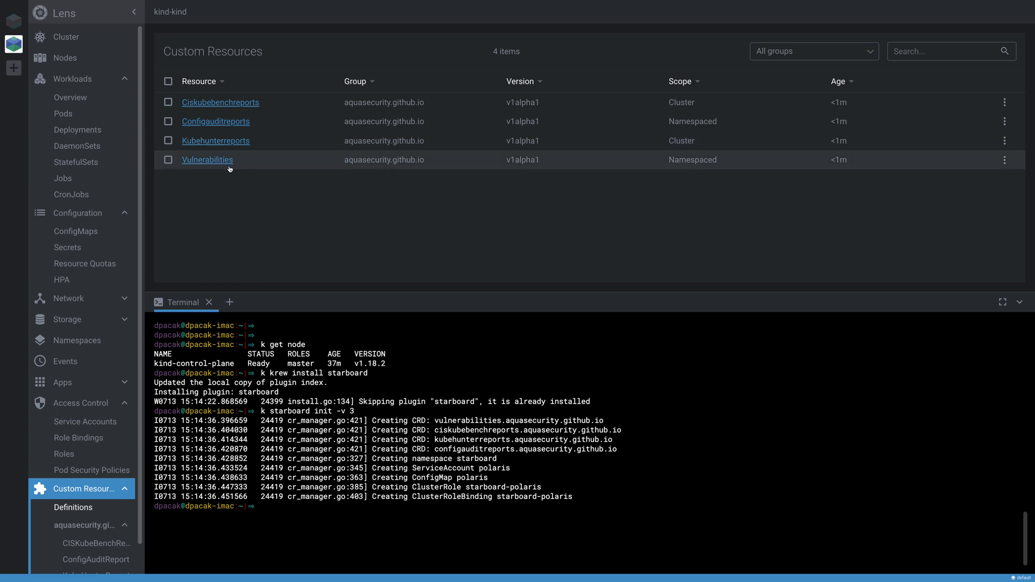
click(206, 161)
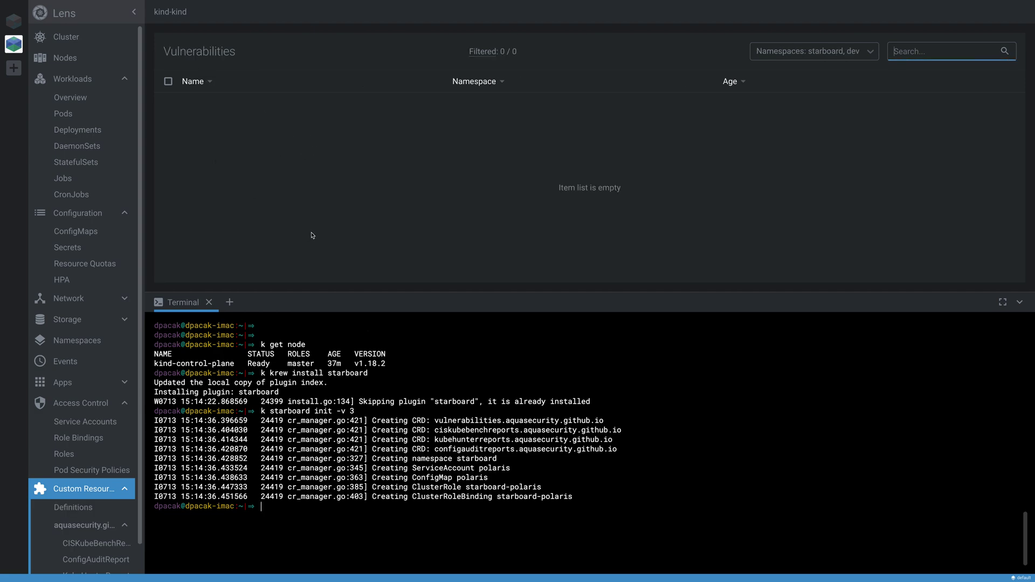
- Create the namespace dev and run a pod named nginx-pod in it from the image nginx:1.16
click(390, 528)
text(k create ns dev)
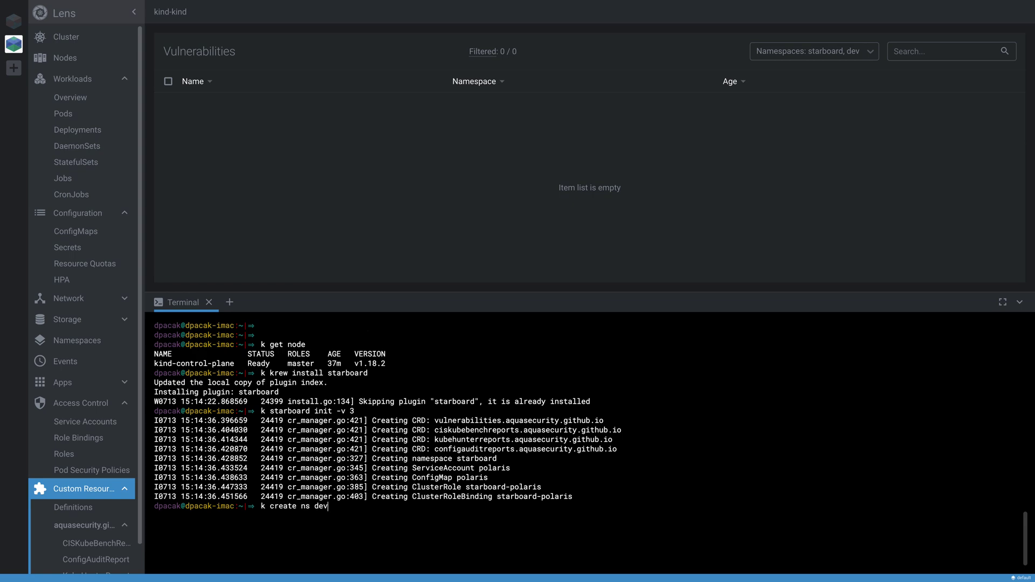
text( namespace/dev created dpacak@dpacak-imac ~ ⇒ k run )
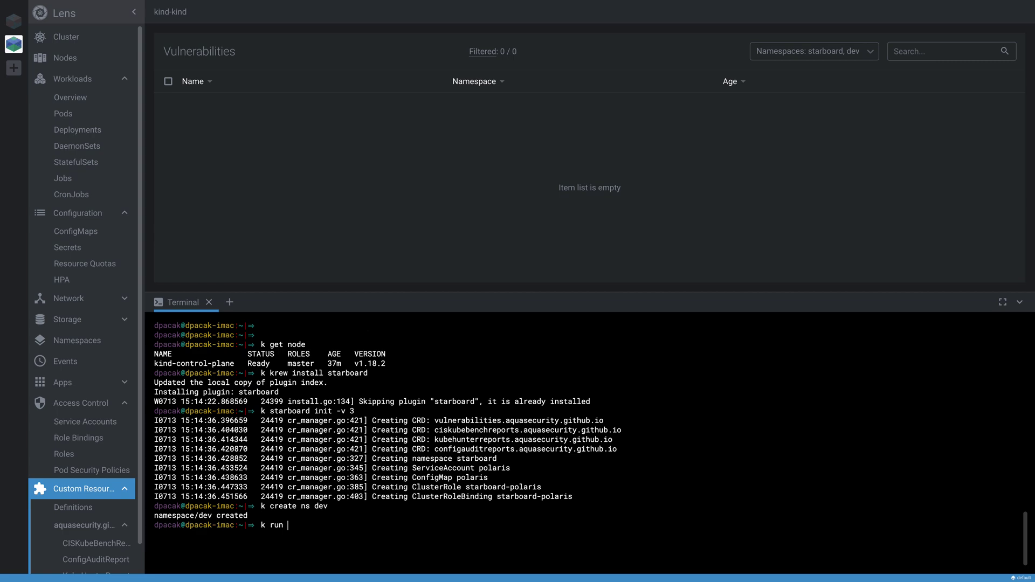
text(nginx-pod --image nginx:)
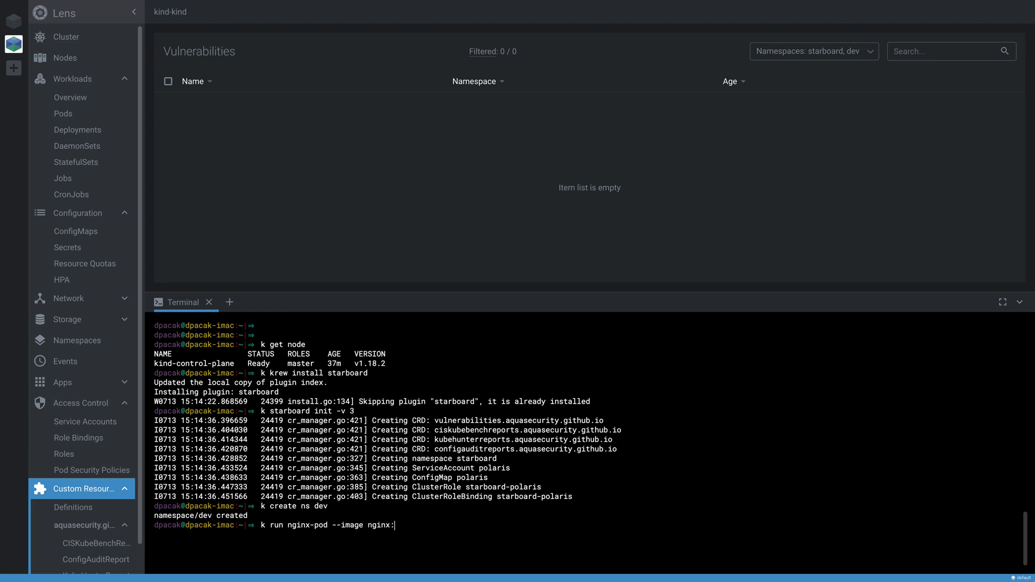
text(1.16 -n dev)
key(Return)
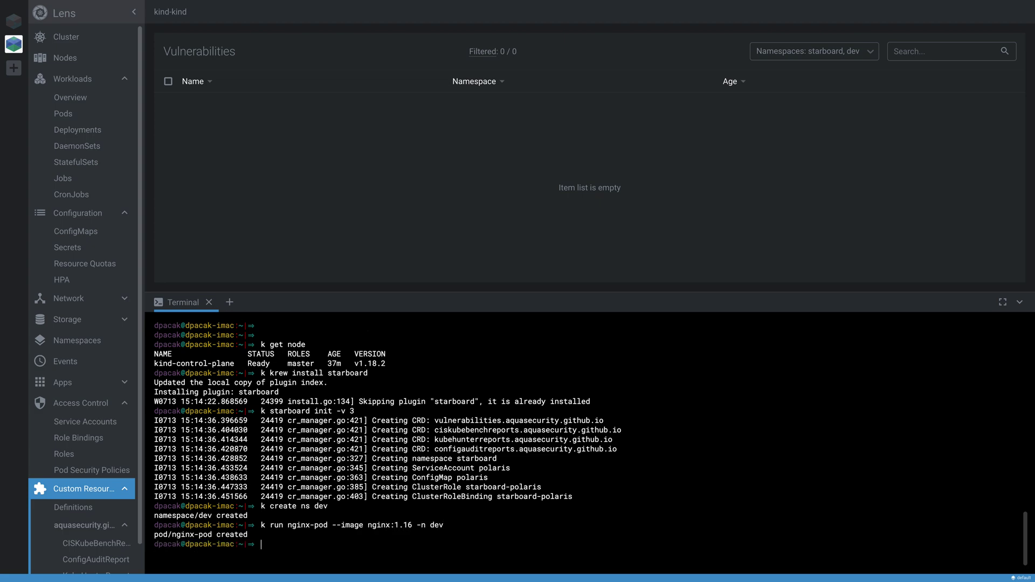
- Clear the terminal and run starboard find vuln on pod/nginx-pod in namespace dev with -v 3 and --delete-scan-job=false
key(ctrl+l)
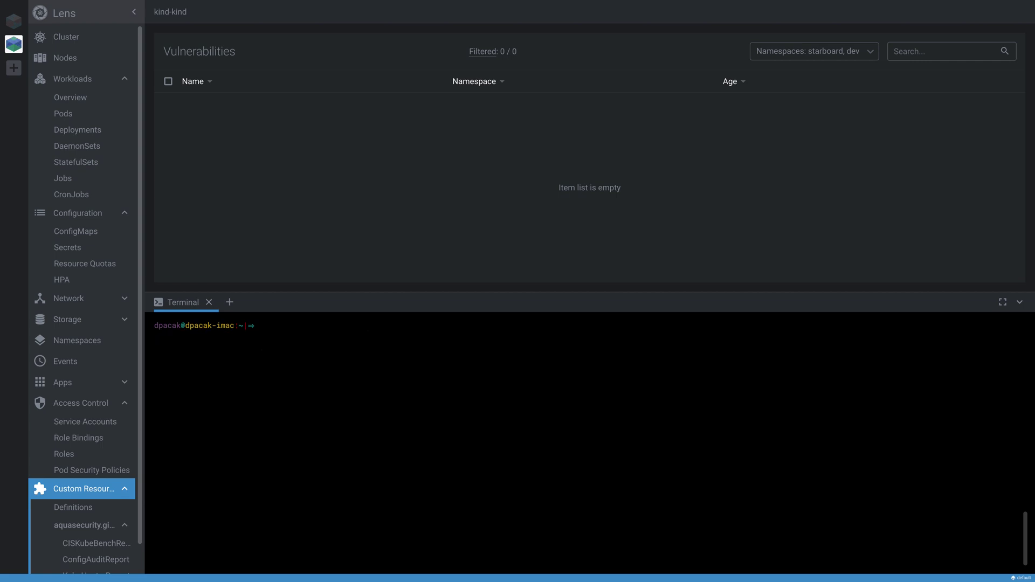
text(k starboard find vuln)
text(pod/nginx-pod -n dev -v 3 --d)
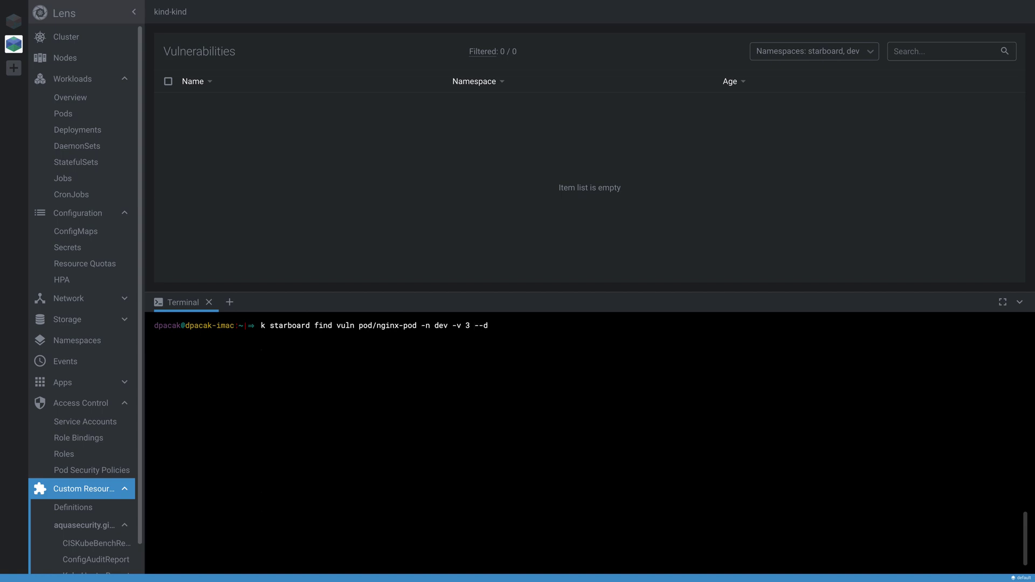
text(e)
text(lete-scan-j)
text(o)
key(BackSpace)
text(ob=false)
key(Return)
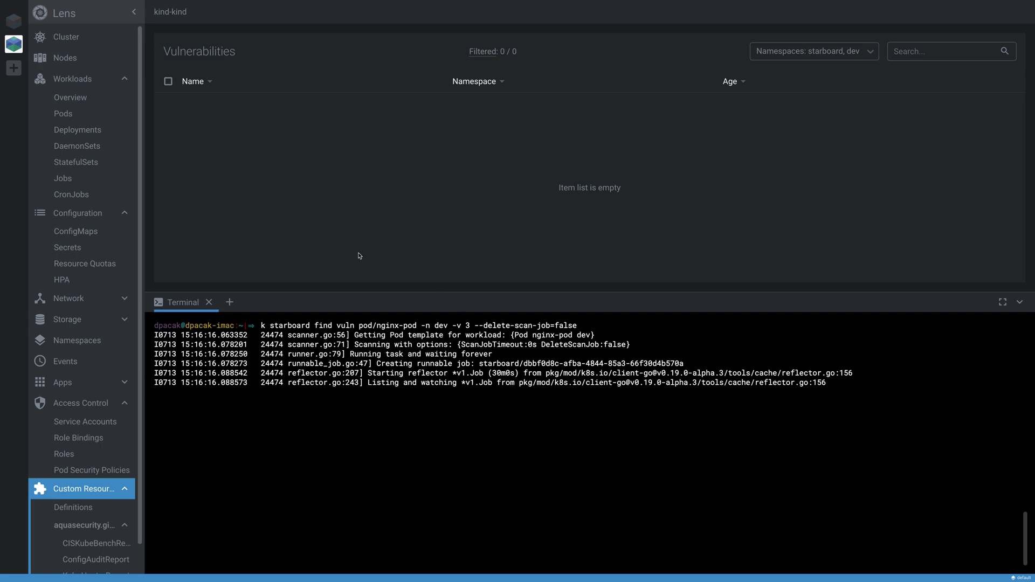
- Open the starboard scan job from the workload jobs list and show the details of its pod
click(64, 178)
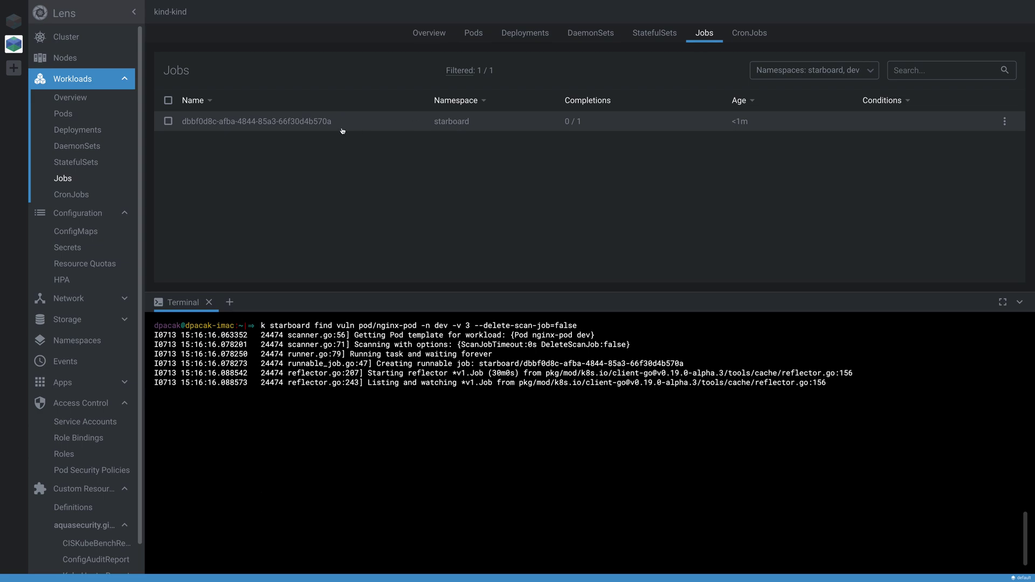
click(249, 126)
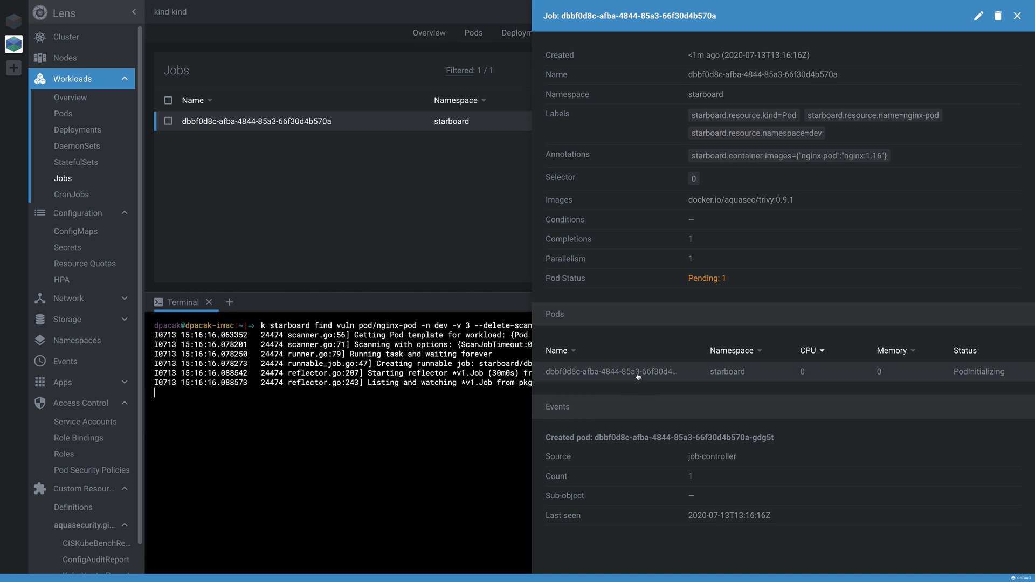
click(638, 374)
- Examine the scan pod's init container, the nginx-pod container's image and arguments, the volumes and the events, and close the details
mouse_move(689, 340)
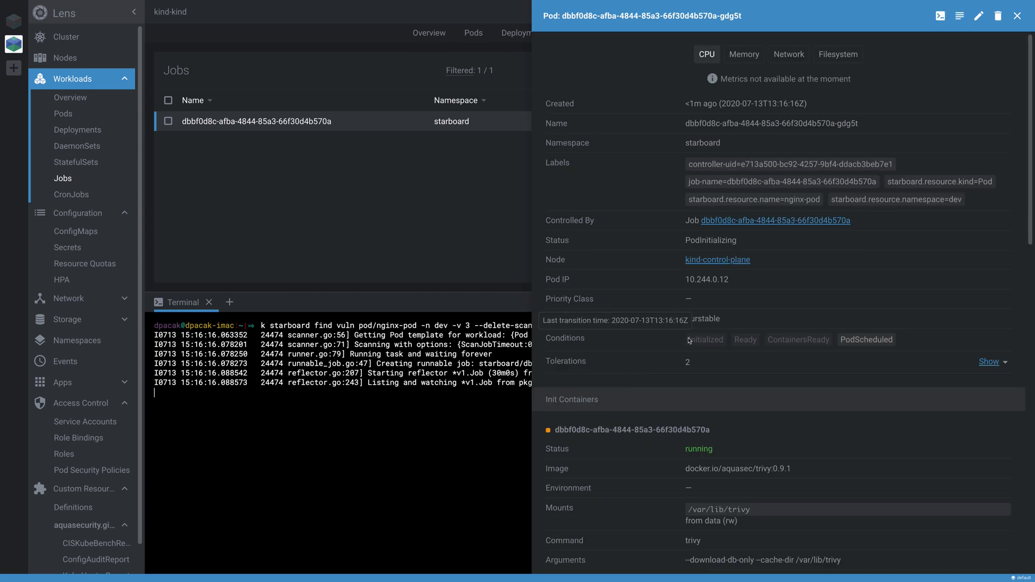
scroll(688, 340, down, 3)
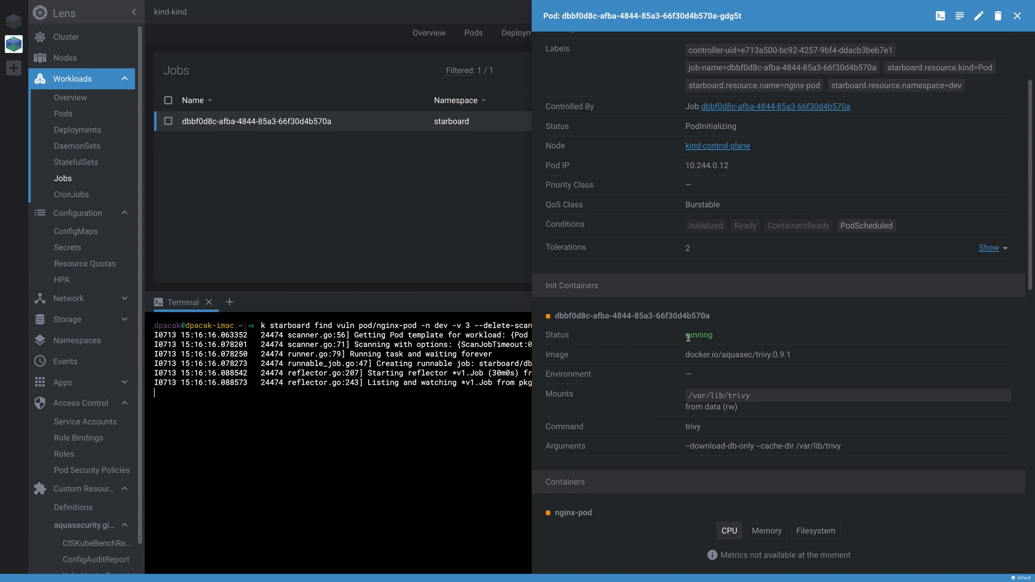
scroll(662, 313, down, 1)
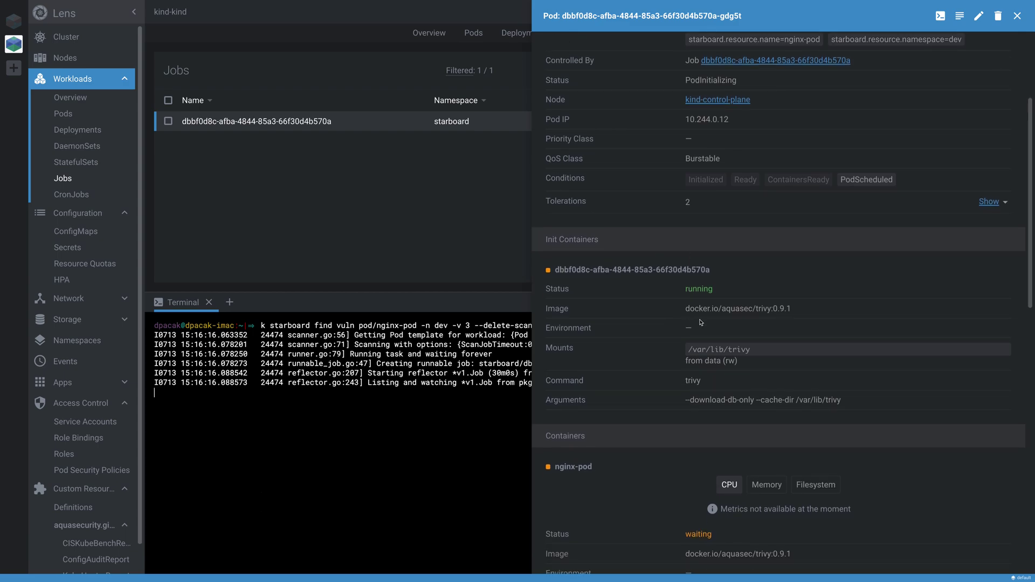
scroll(720, 355, down, 2)
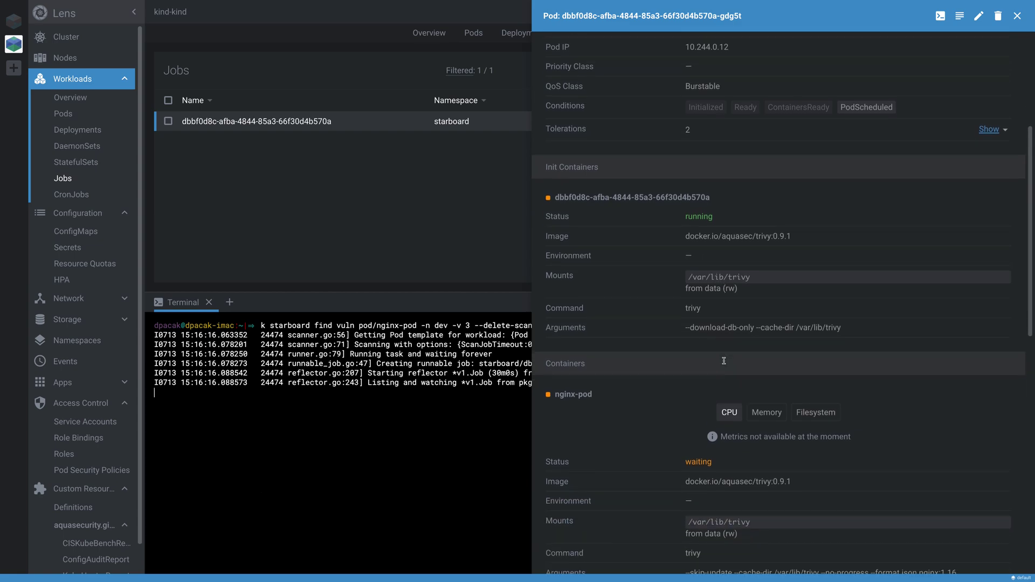
scroll(568, 384, down, 1)
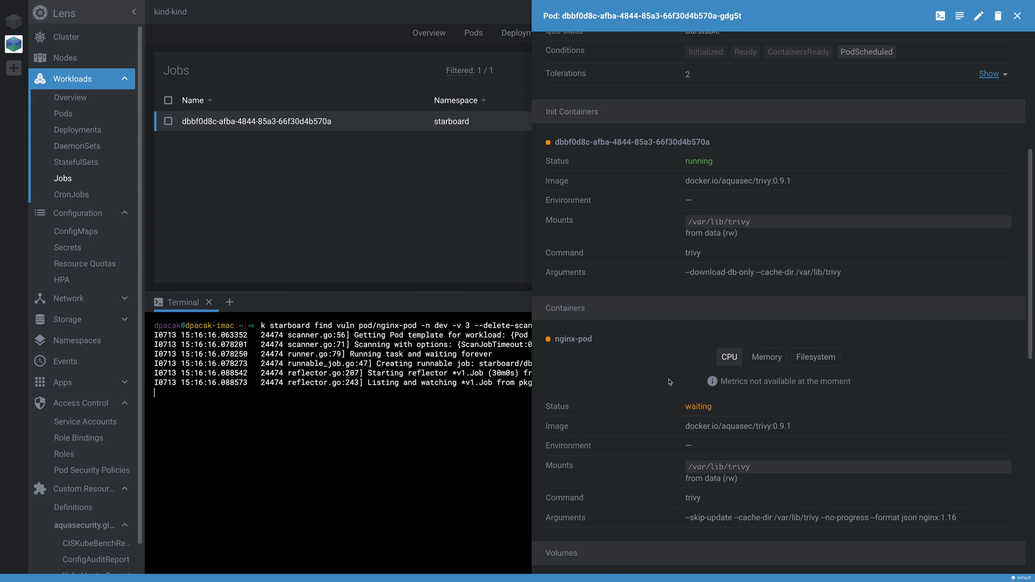
scroll(672, 368, down, 3)
scroll(672, 369, down, 3)
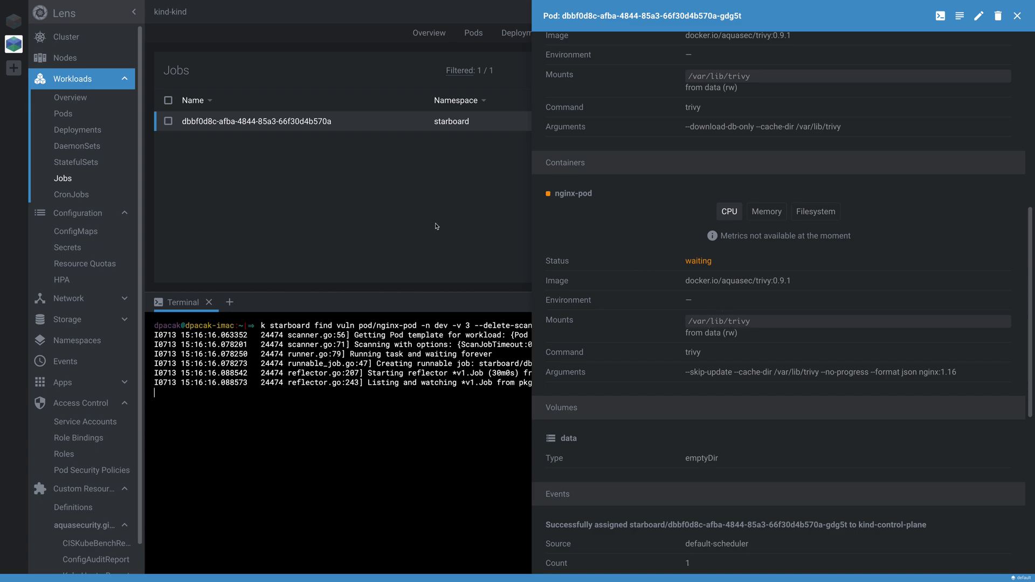
scroll(663, 293, down, 8)
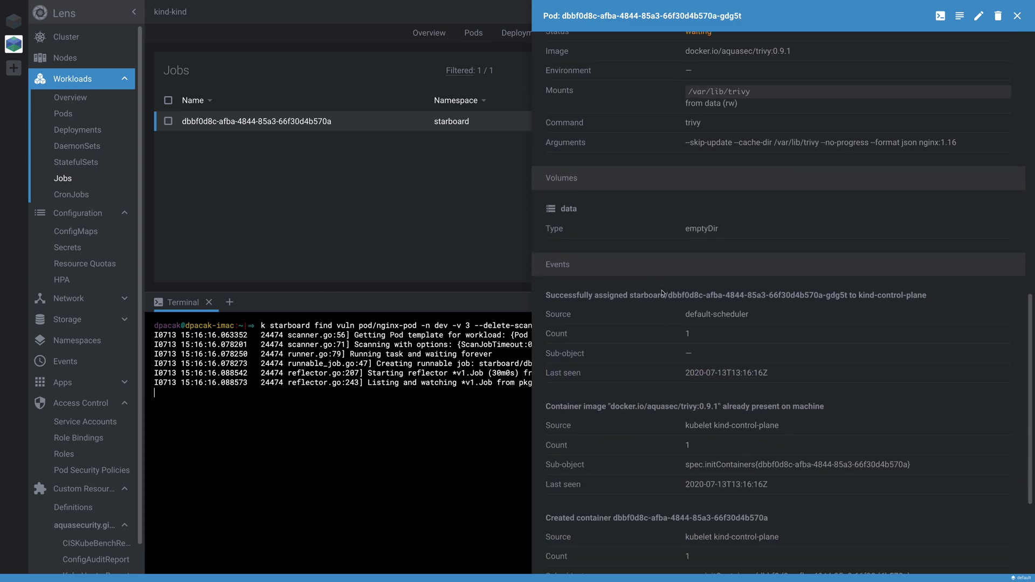
scroll(662, 292, up, 9)
scroll(663, 292, up, 7)
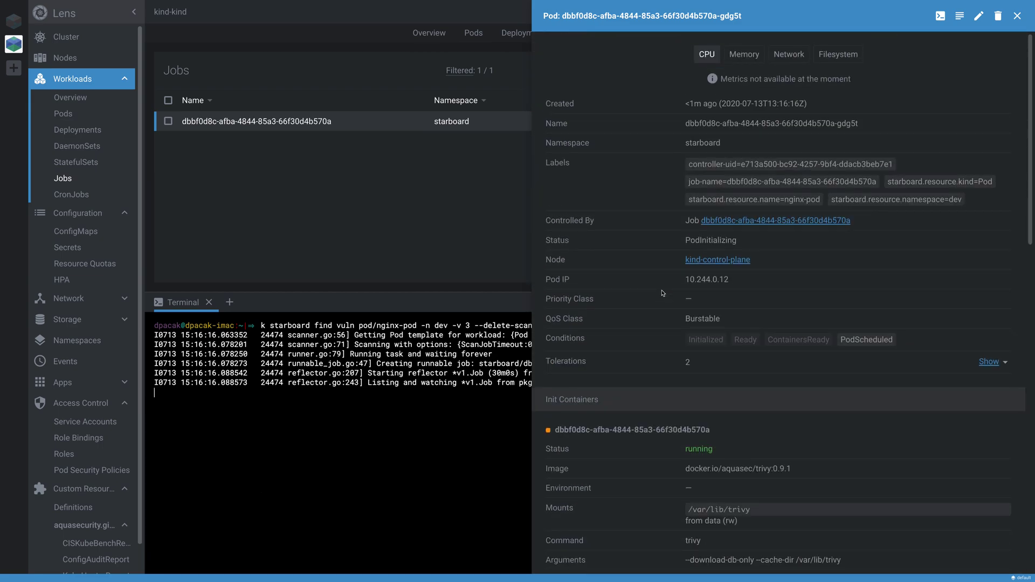
click(337, 236)
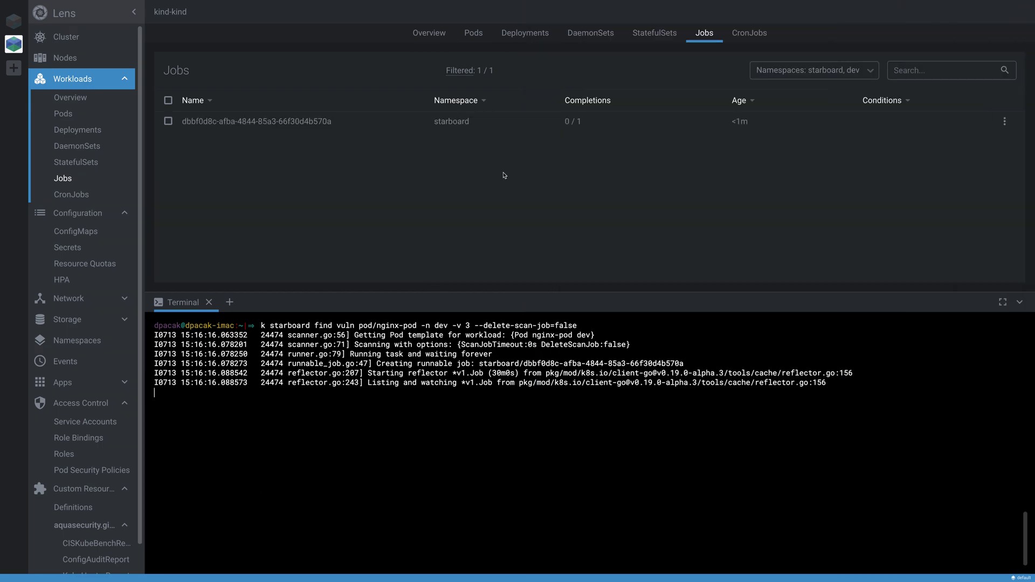
- Reopen the scan job's pod details to check the current status of its init container and nginx-pod container
click(241, 122)
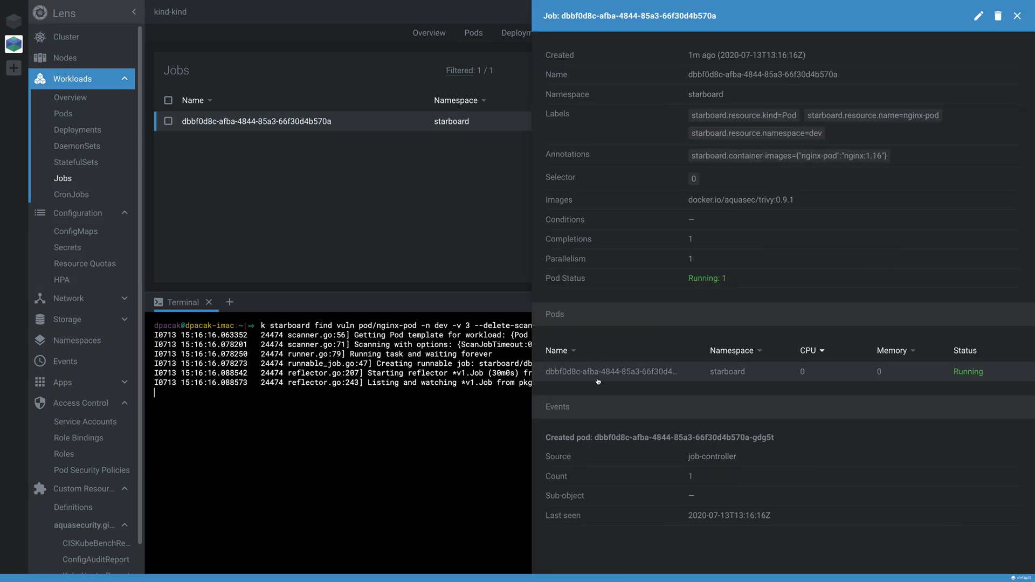
click(595, 376)
scroll(650, 370, down, 5)
scroll(649, 370, down, 2)
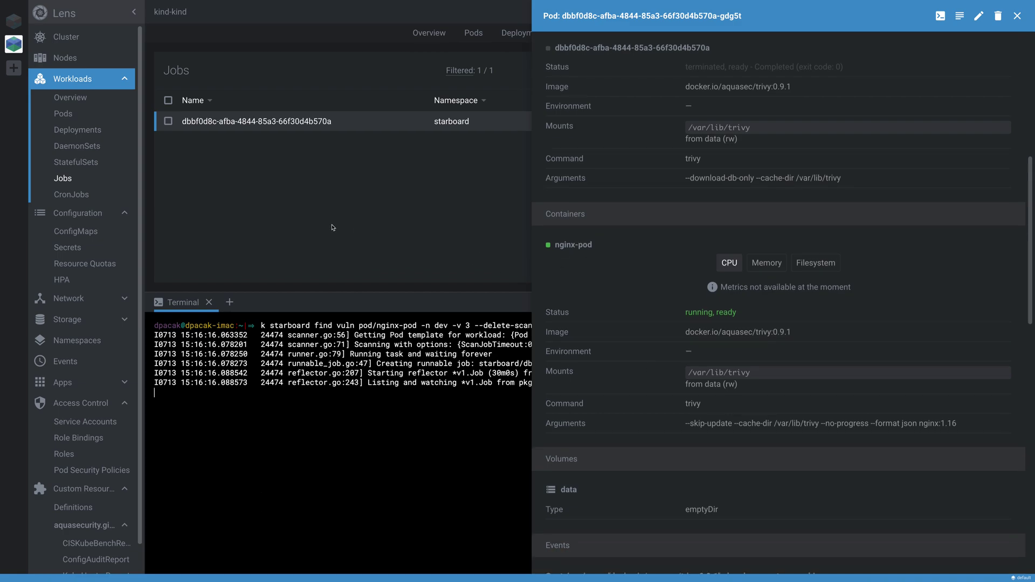
click(255, 241)
- Return to the Vulnerabilities custom resource and open the details of the report in the dev namespace
scroll(108, 546, down, 2)
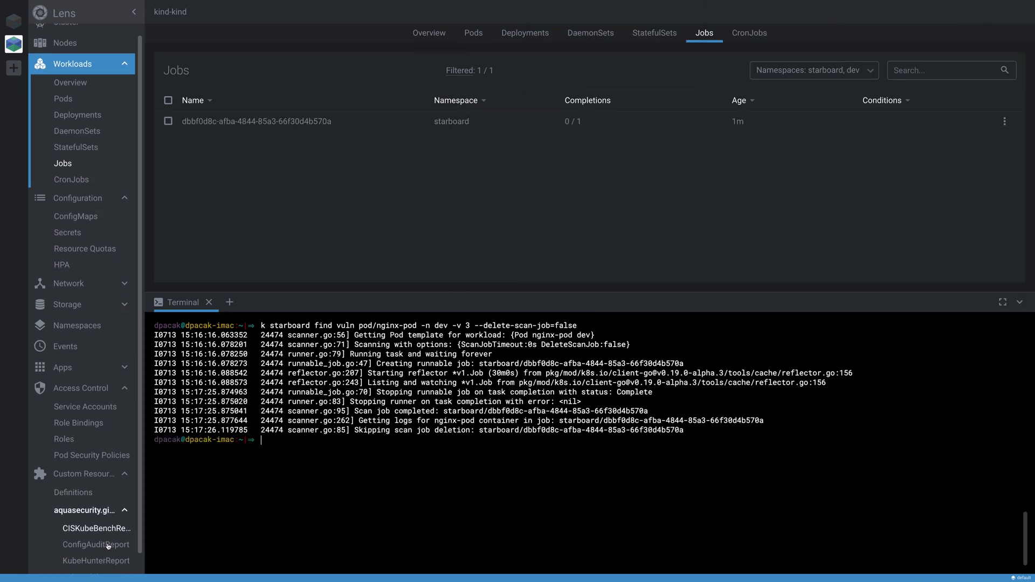
click(83, 564)
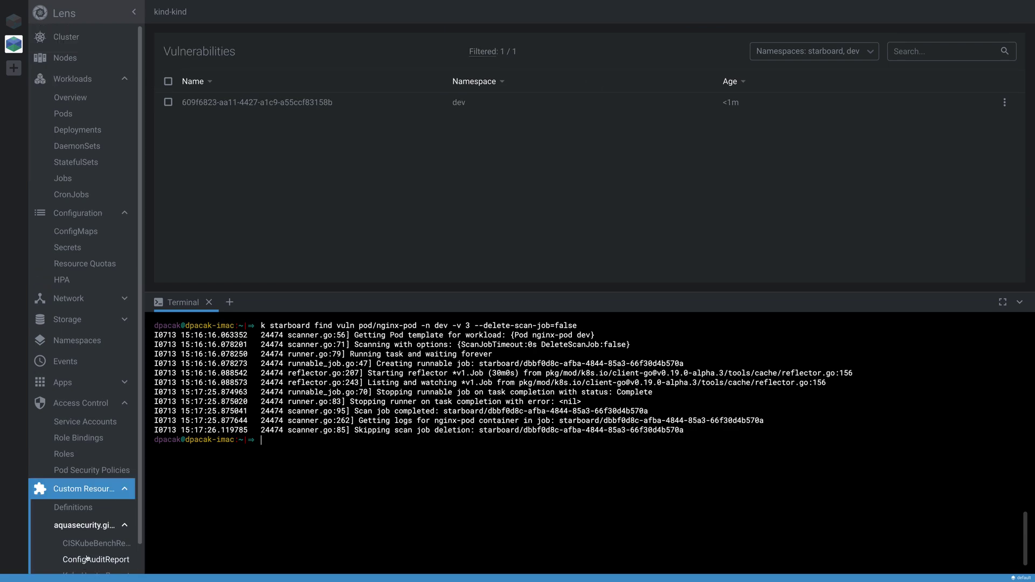
click(260, 103)
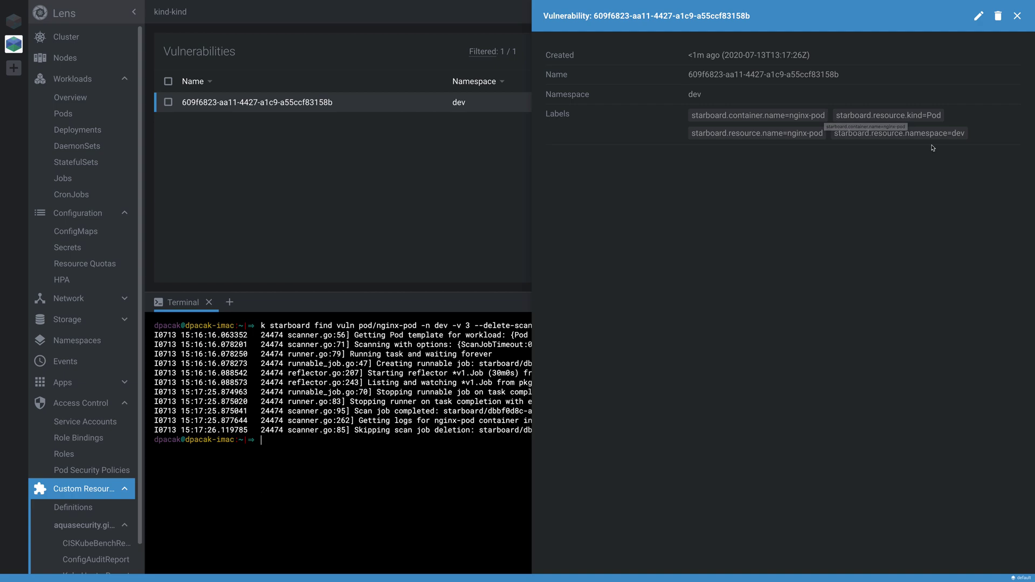
- Open the vulnerability report's YAML in the editor and collapse the managedFields block to view the report section
click(978, 17)
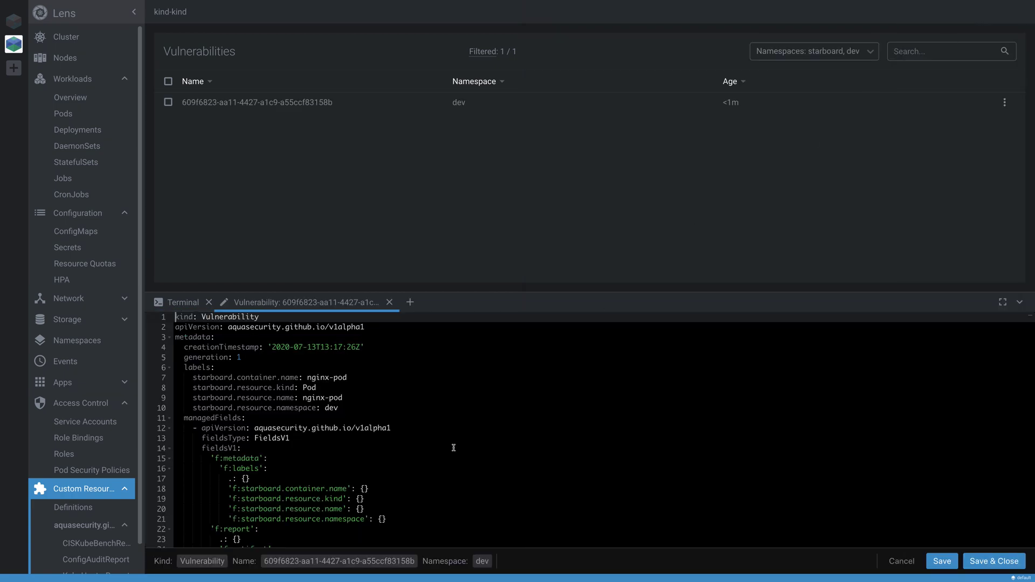
click(427, 419)
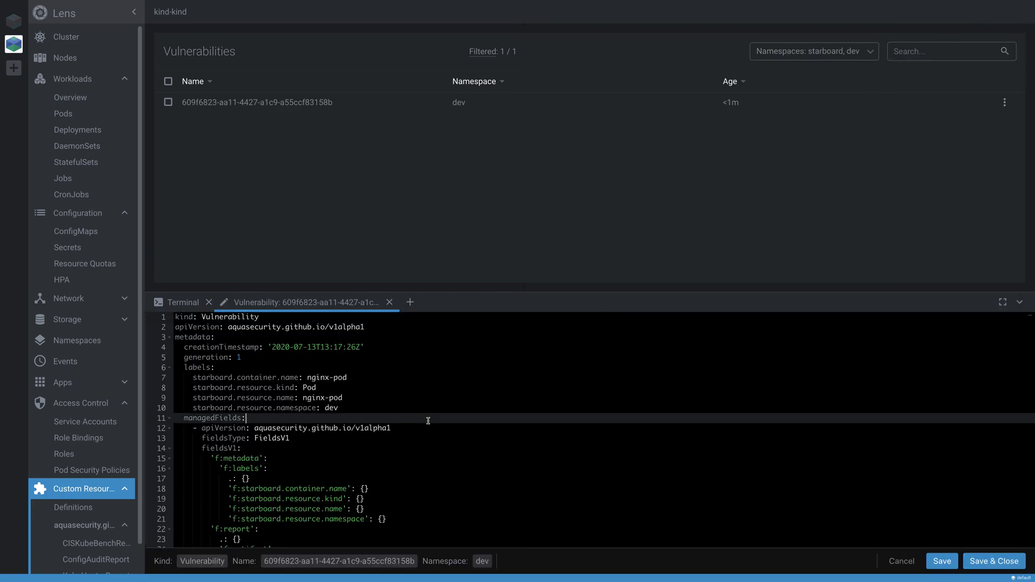
click(169, 418)
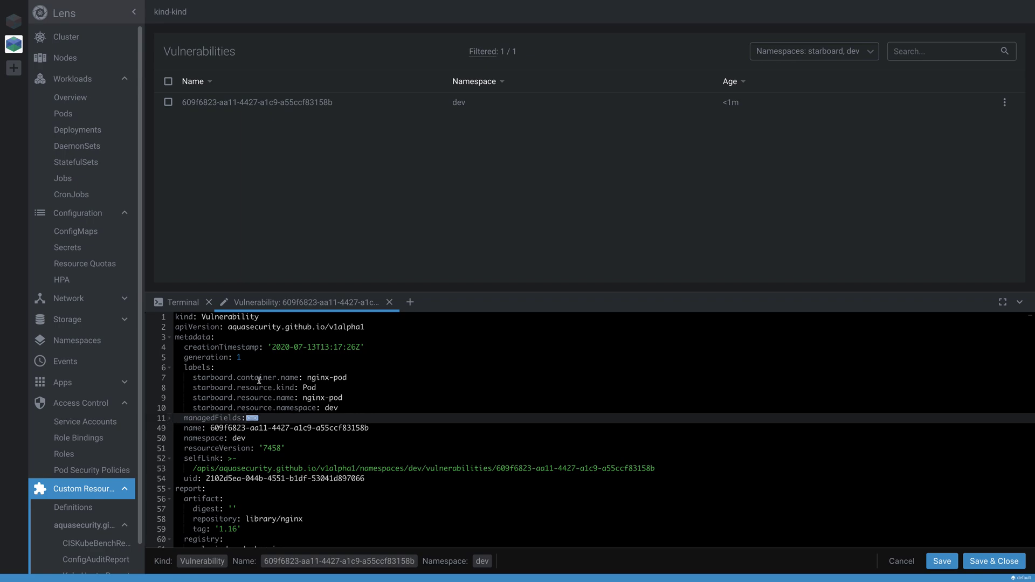
scroll(223, 355, down, 2)
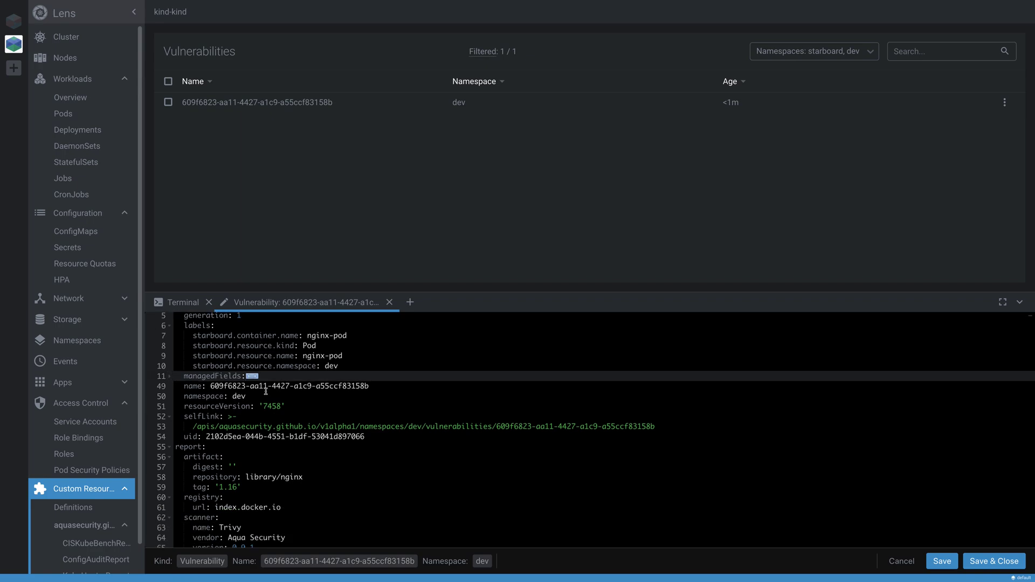
- Examine the report's artifact, registry and scanner details and the summary of vulnerability counts by severity
scroll(265, 392, down, 15)
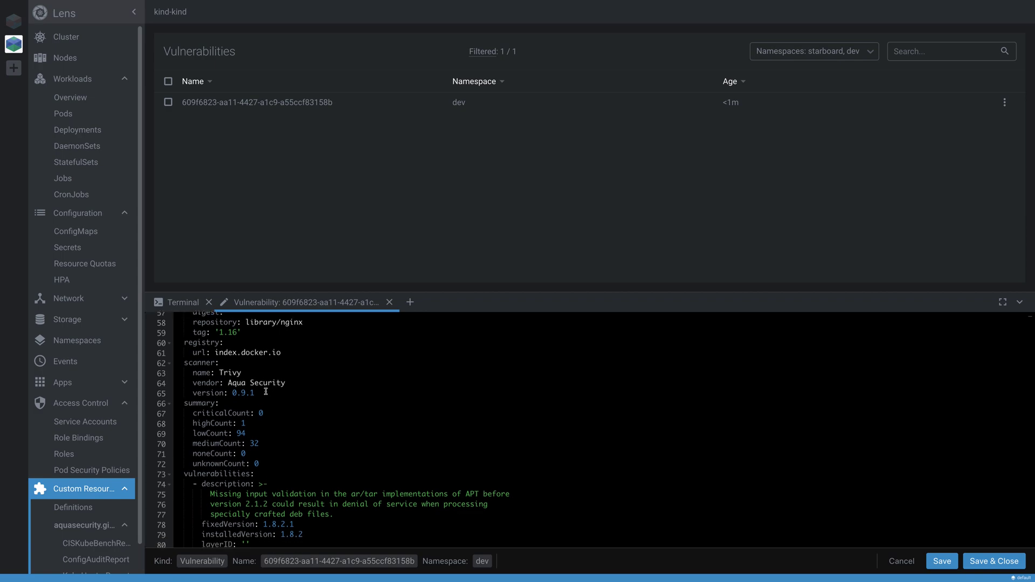
scroll(265, 391, up, 14)
scroll(266, 391, down, 4)
scroll(266, 392, up, 3)
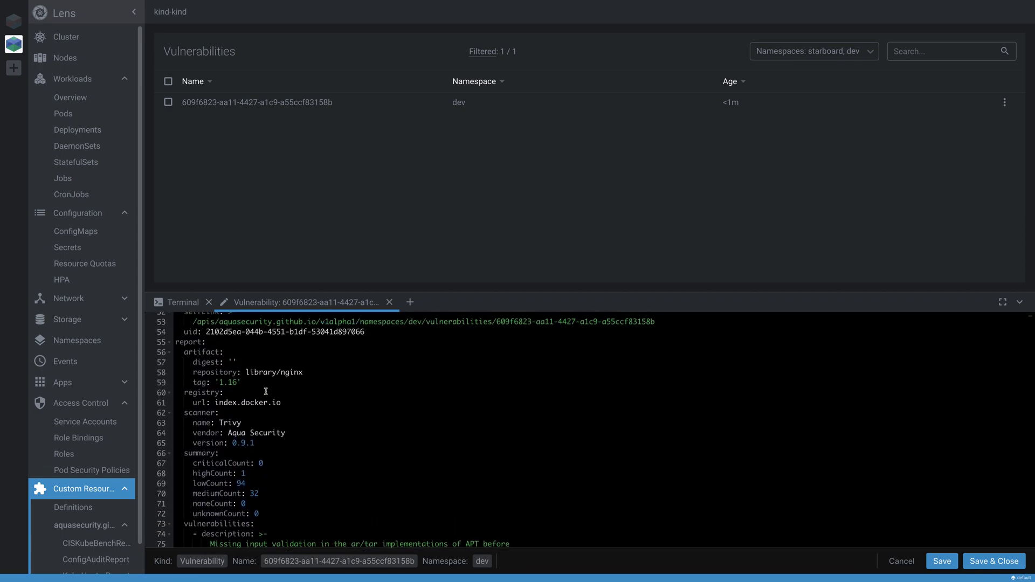
click(262, 386)
scroll(289, 426, down, 2)
scroll(289, 426, down, 1)
click(289, 423)
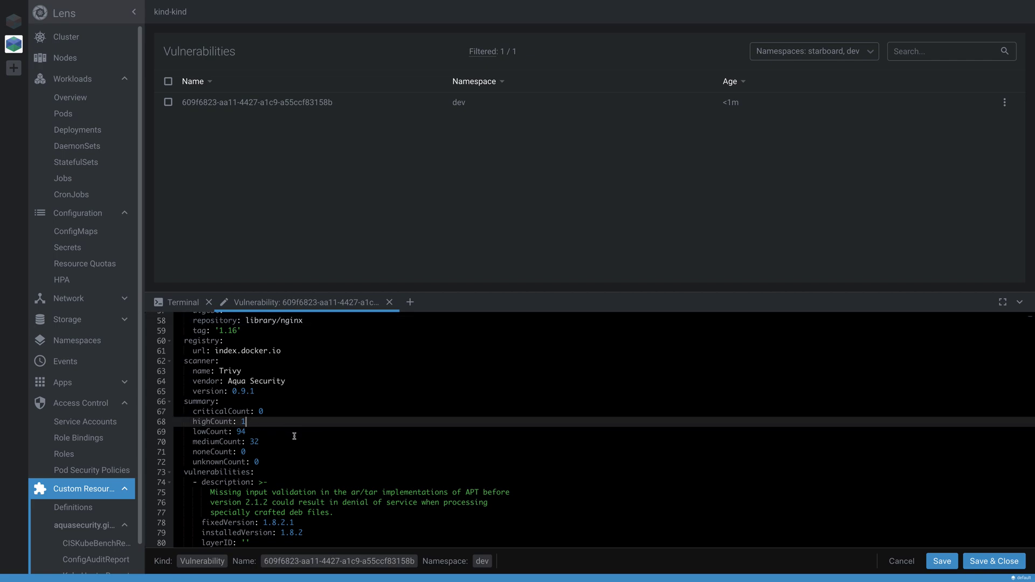
double_click(254, 442)
- Read through the individual vulnerability entries, checking their descriptions, installed and fixed versions, links and severities
scroll(255, 442, down, 12)
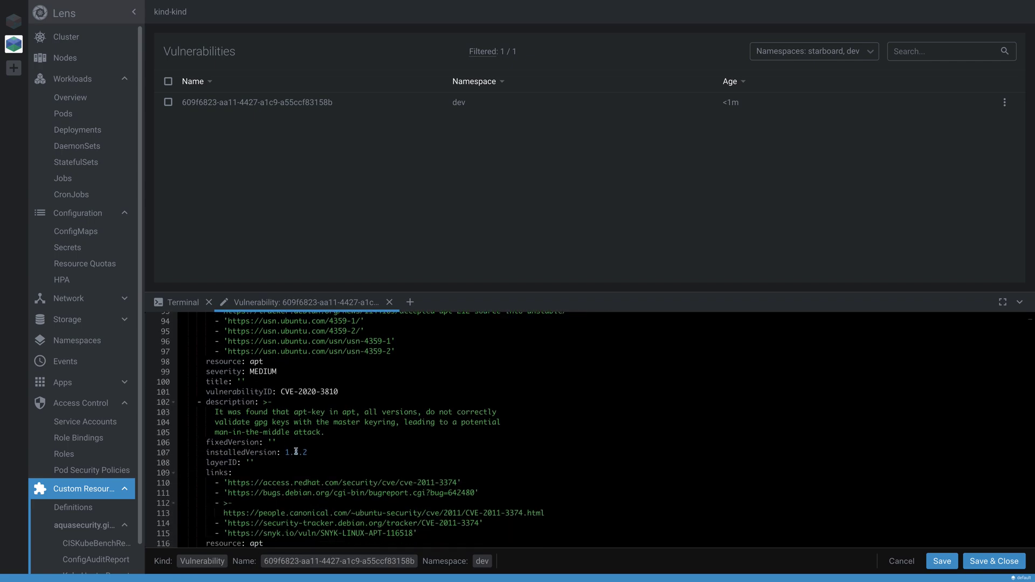
scroll(296, 451, down, 8)
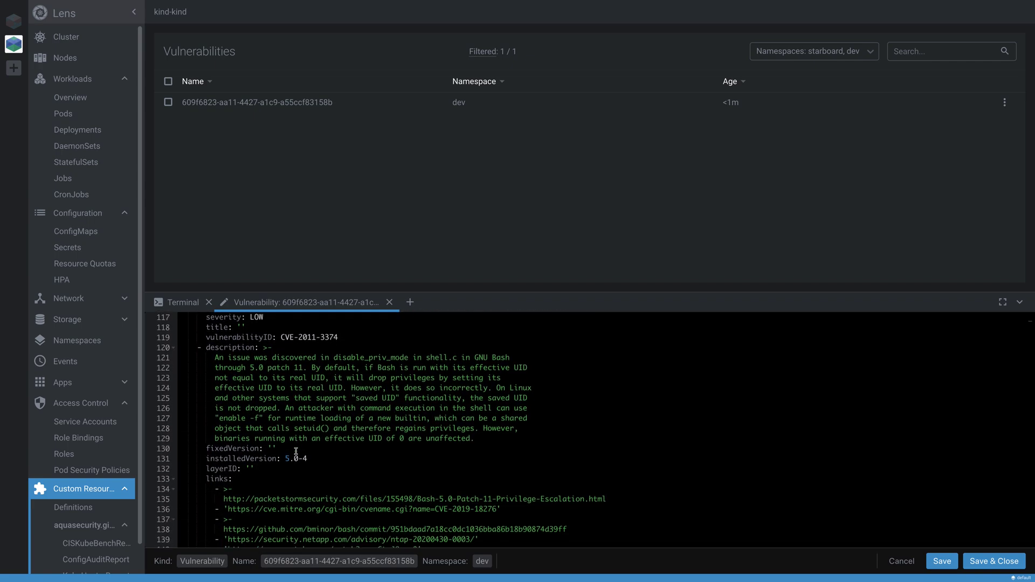
scroll(107, 486, down, 2)
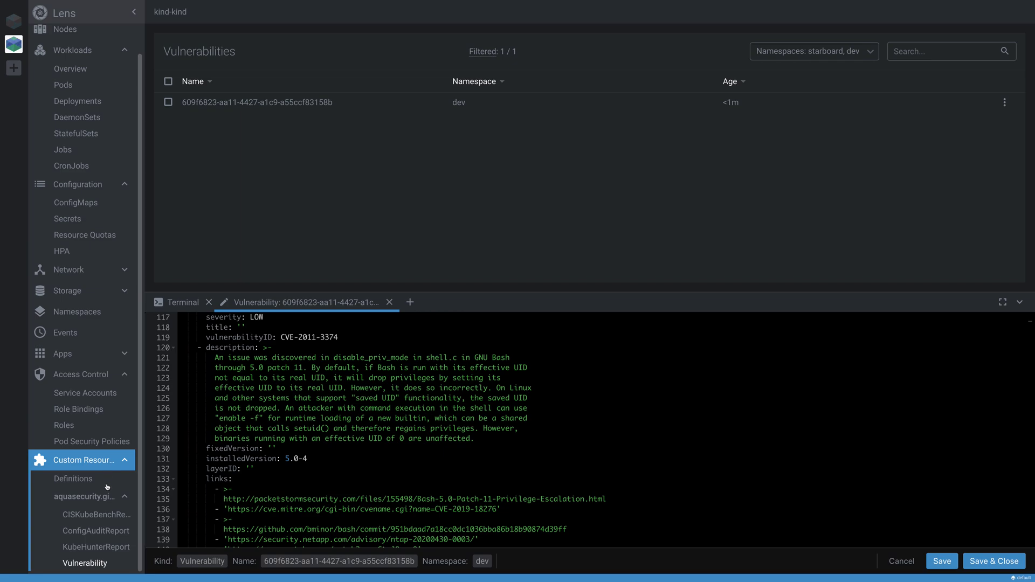
- Run "k starboard kube-bench" in the terminal and list the CISKubeBenchReport custom resources
click(209, 308)
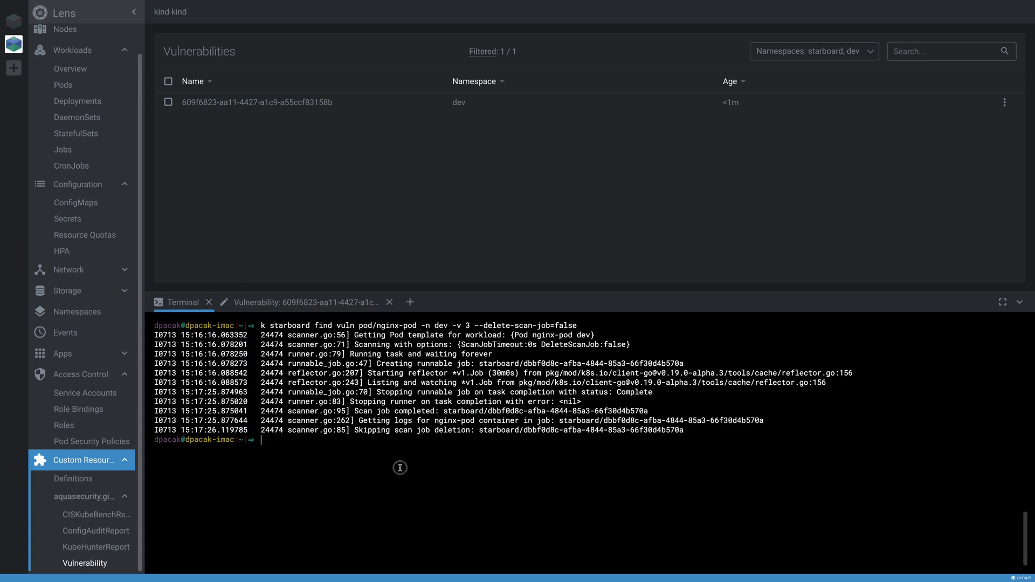
text(k starboard ku)
text(be-hunte)
key(BackSpace)
key(BackSpace)
key(BackSpace)
key(BackSpace)
key(BackSpace)
text(bench)
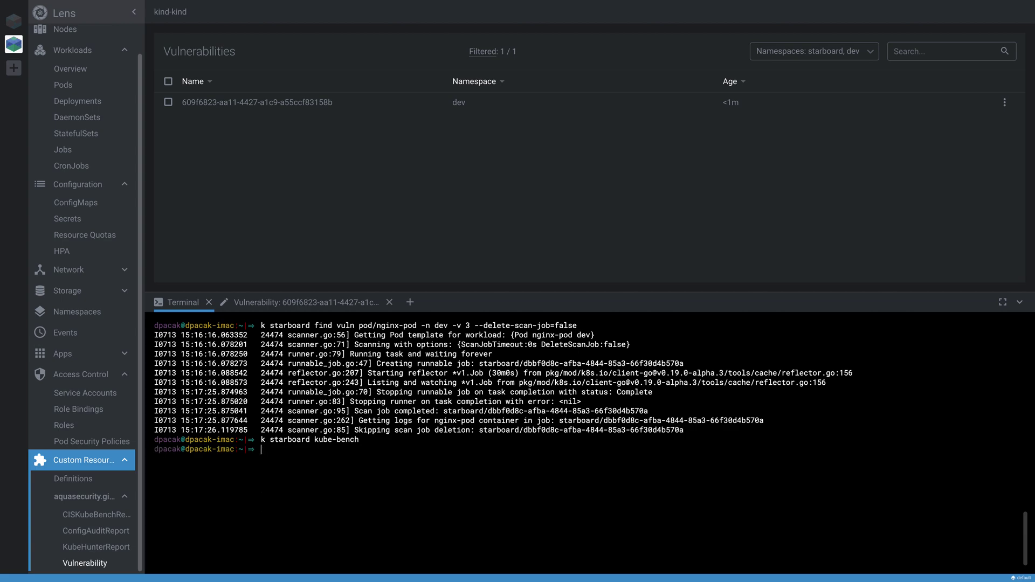
click(87, 515)
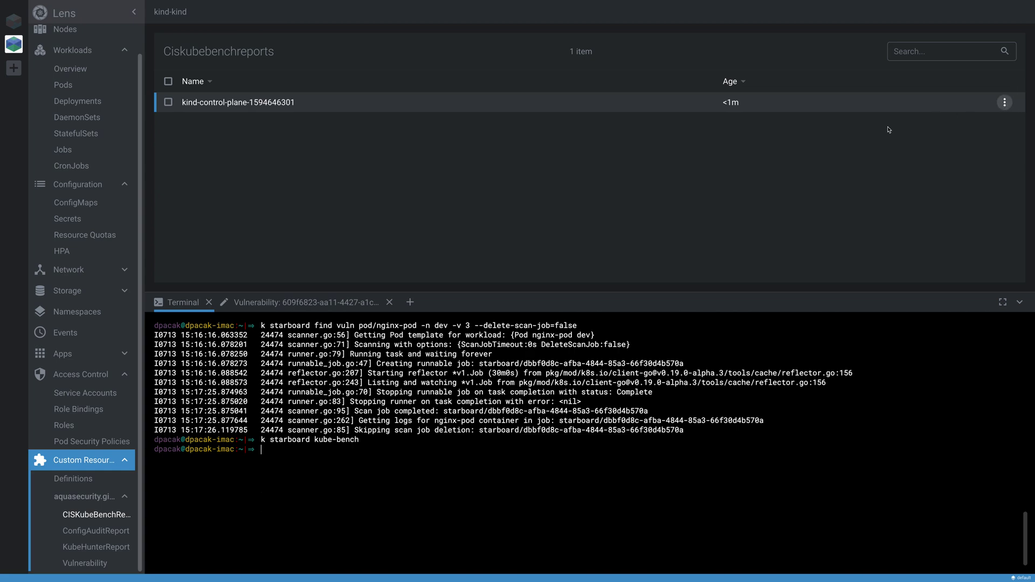
- Show the workload jobs and rerun "k starboard kube-bench" with the option --delete-scan-job=false
click(63, 150)
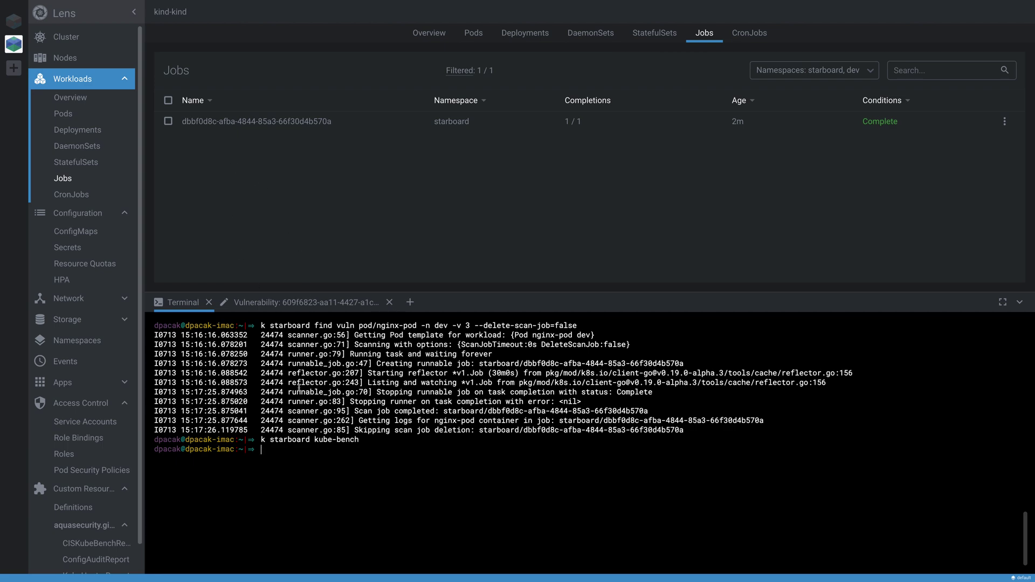
key(Up)
text(--dele)
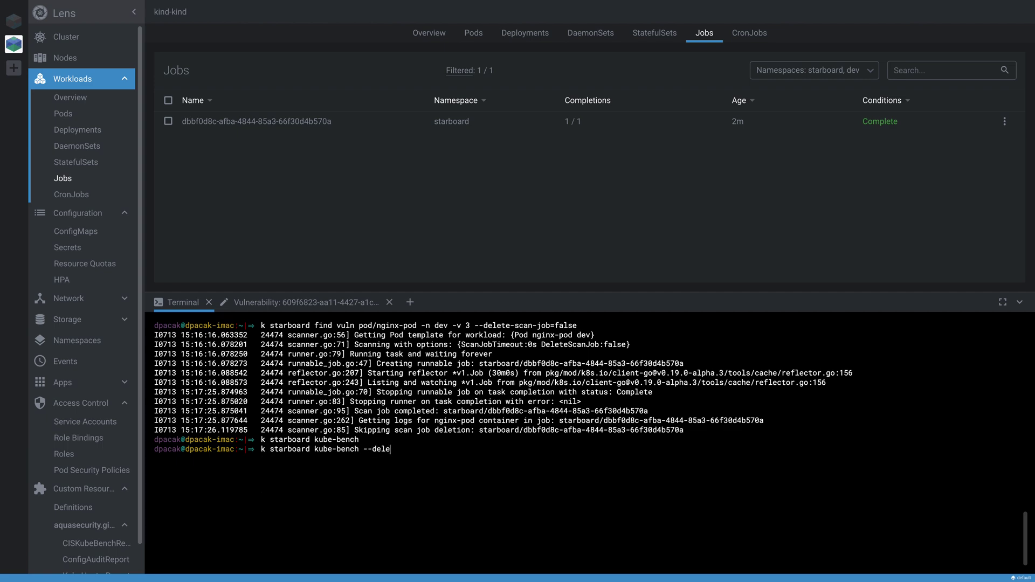
text(te-scan-job=false)
key(Return)
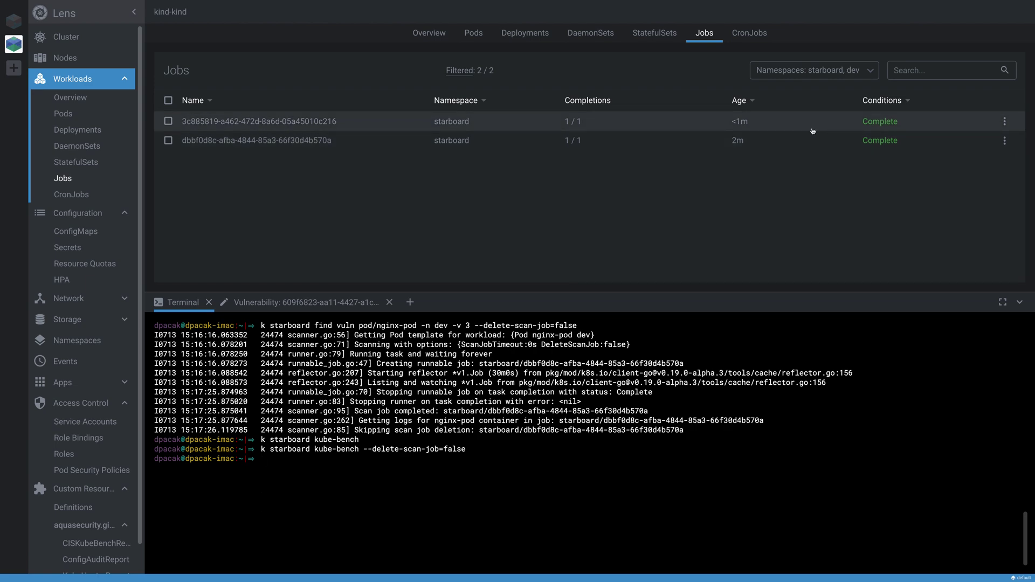
- Open the new kube-bench job's pod and examine its status, node, container image and mounts
click(285, 122)
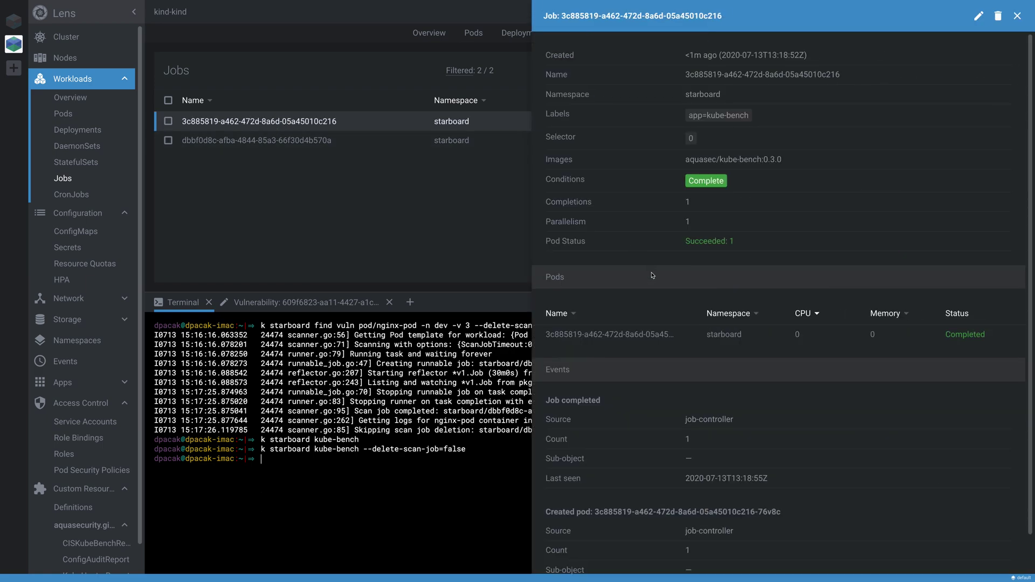
click(587, 336)
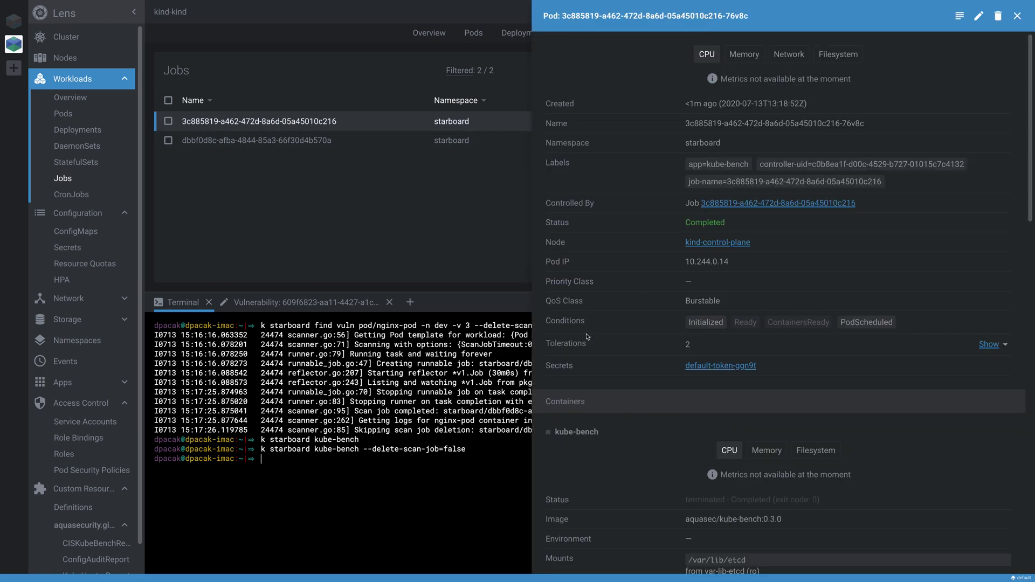
scroll(649, 300, down, 2)
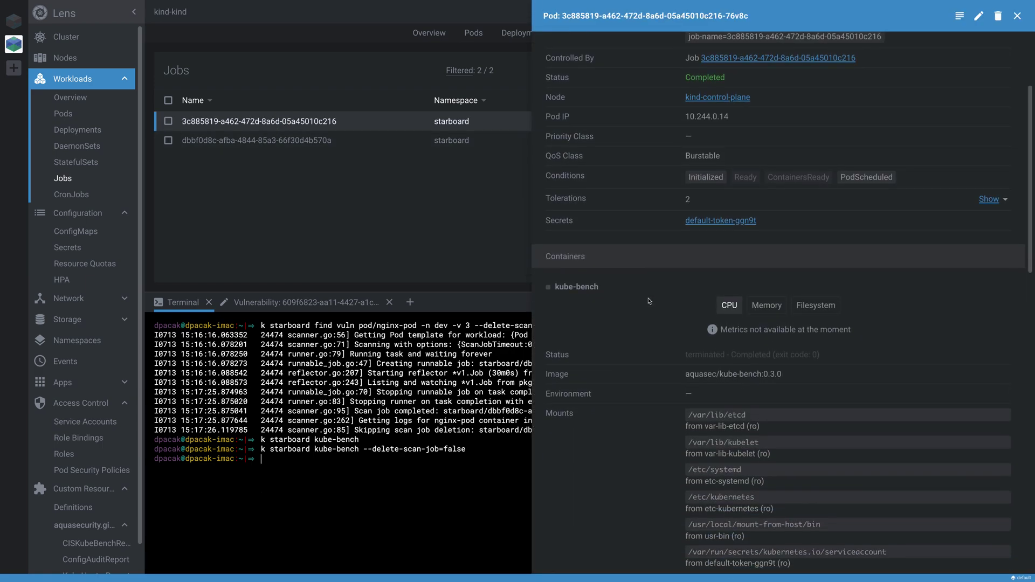
scroll(749, 443, down, 2)
scroll(749, 443, up, 4)
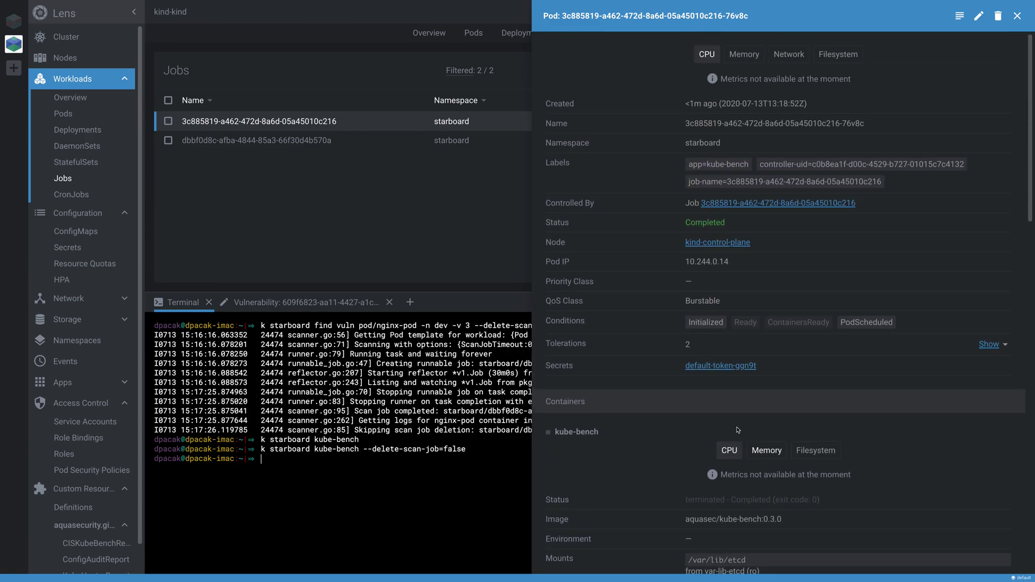
scroll(666, 422, down, 1)
scroll(666, 422, up, 1)
- Open the logs of the nginx-pod vulnerability scan job's pod and display its init container's output
click(248, 141)
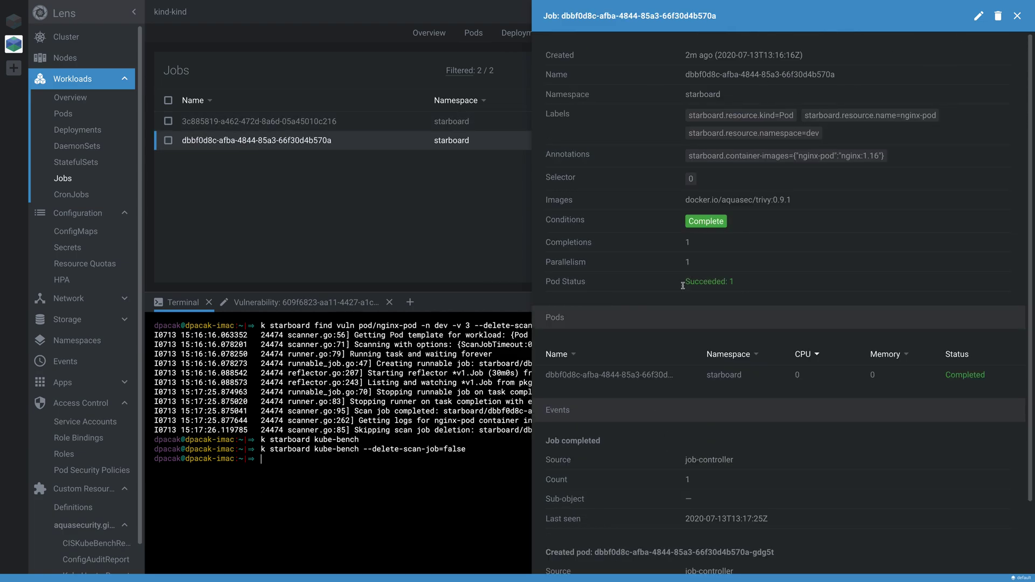
click(625, 374)
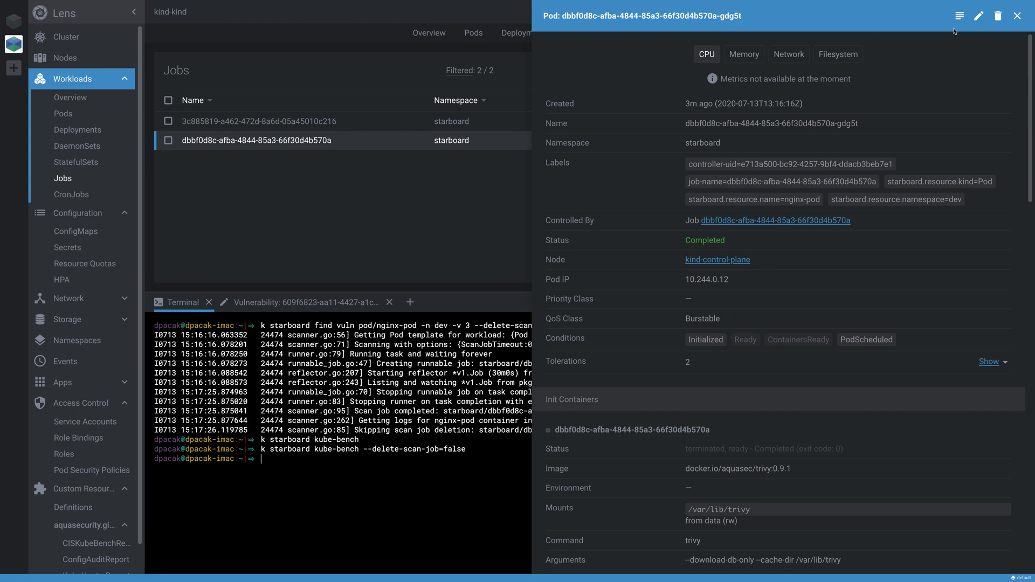
click(958, 16)
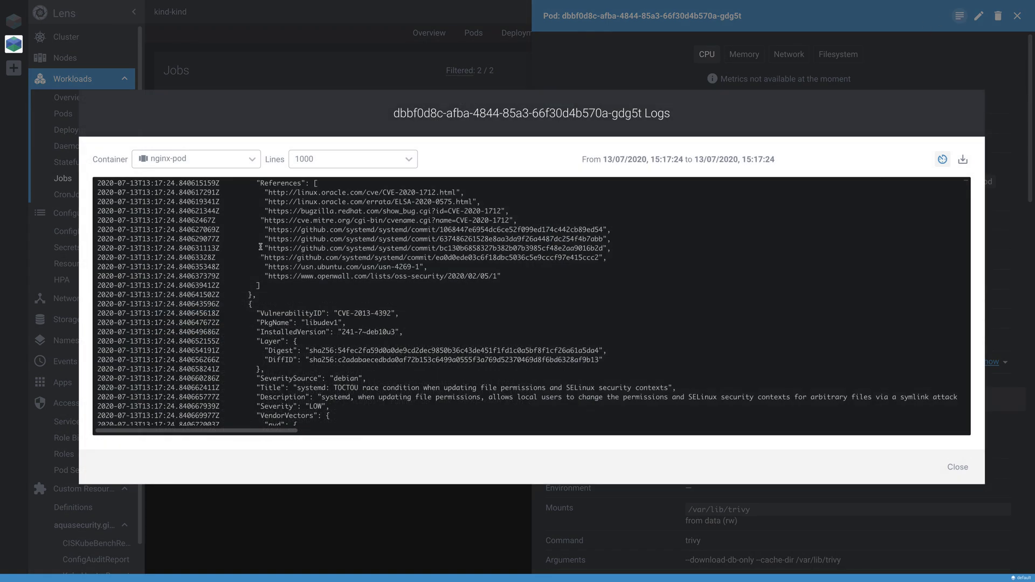
click(179, 159)
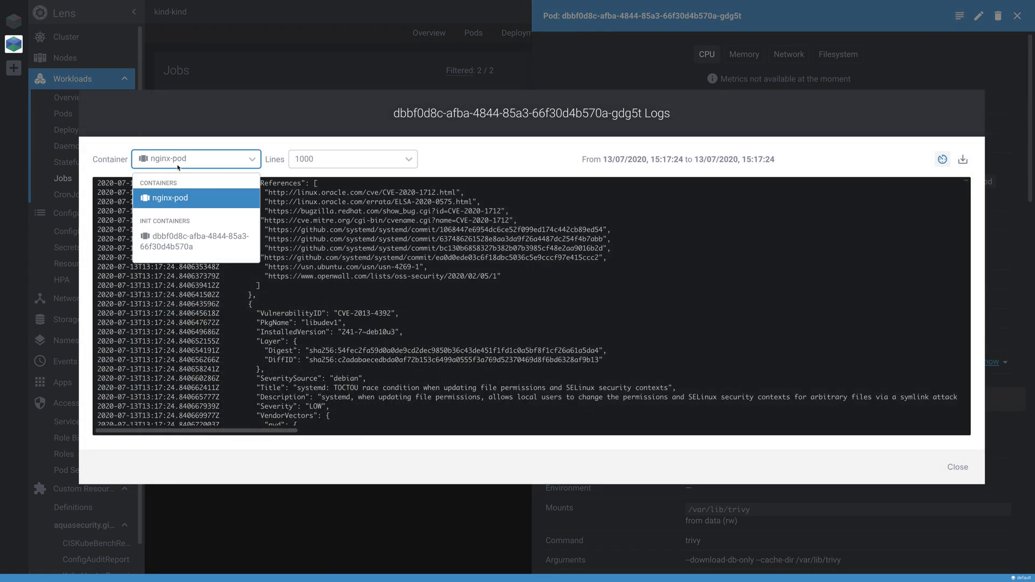
click(191, 245)
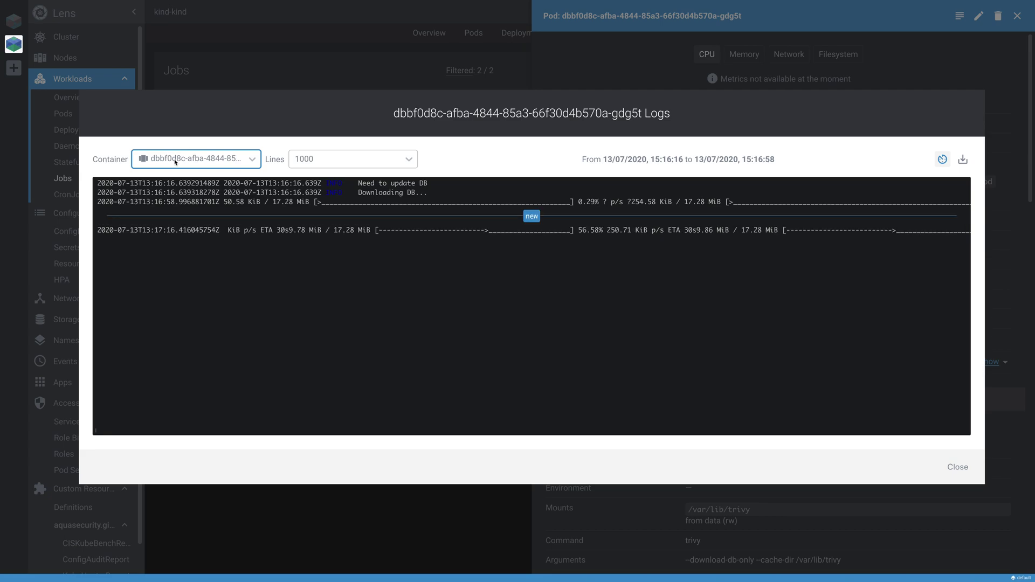
- Switch the logs to the nginx-pod container and read through the vulnerability entries in its scan output
click(182, 160)
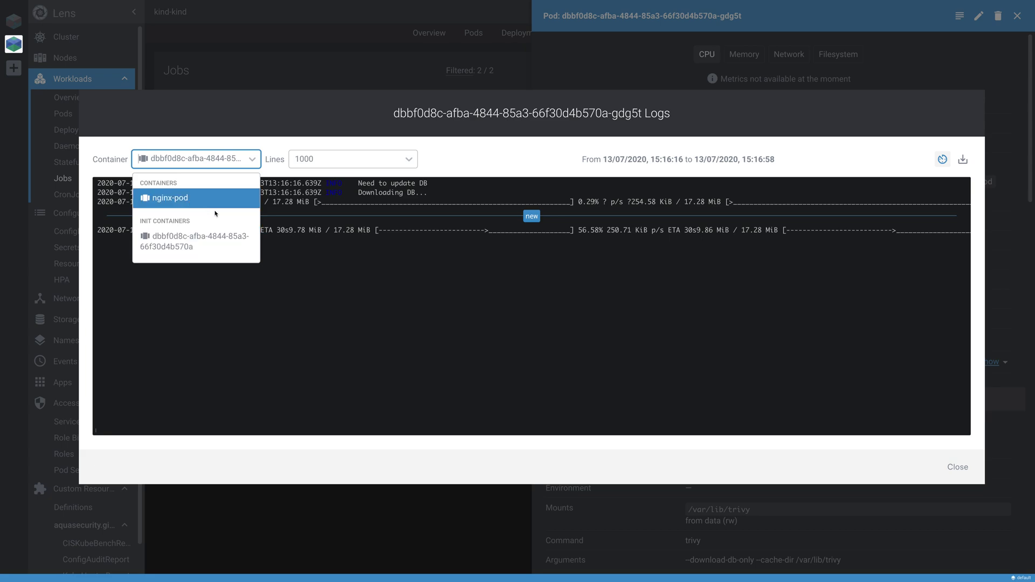
click(190, 202)
scroll(357, 235, up, 3)
scroll(357, 235, up, 15)
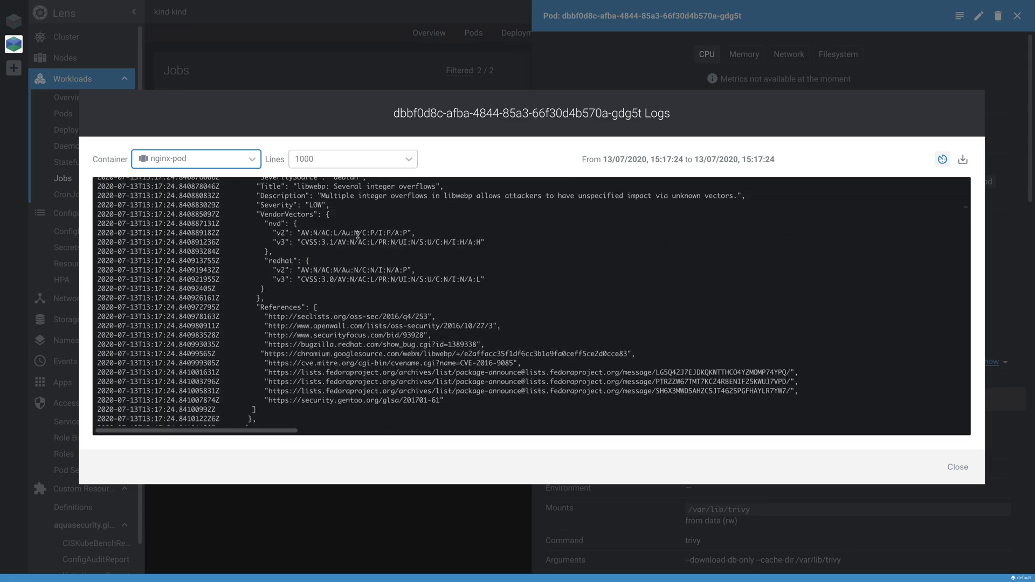
scroll(357, 235, up, 10)
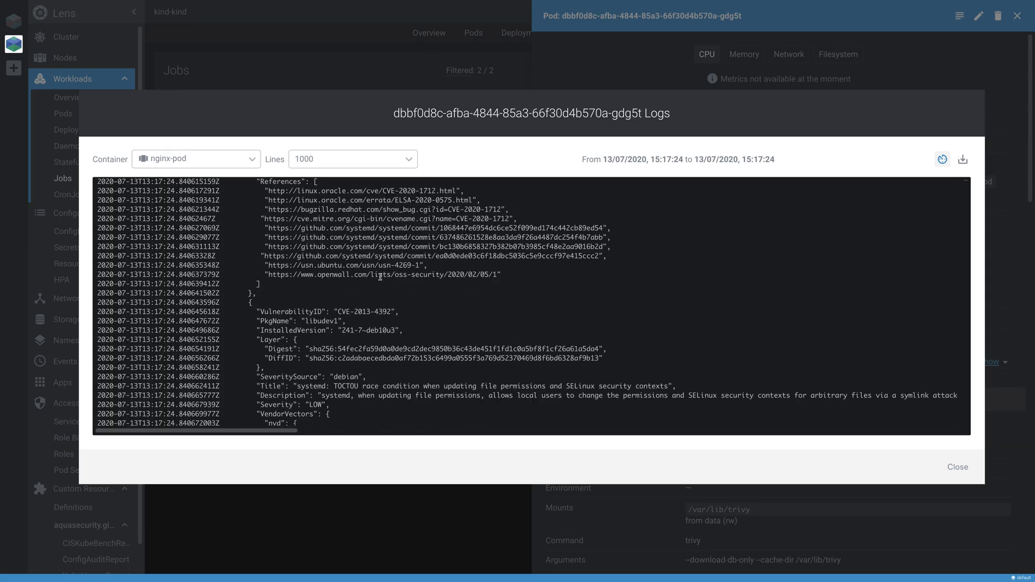
scroll(380, 277, down, 8)
scroll(302, 277, down, 2)
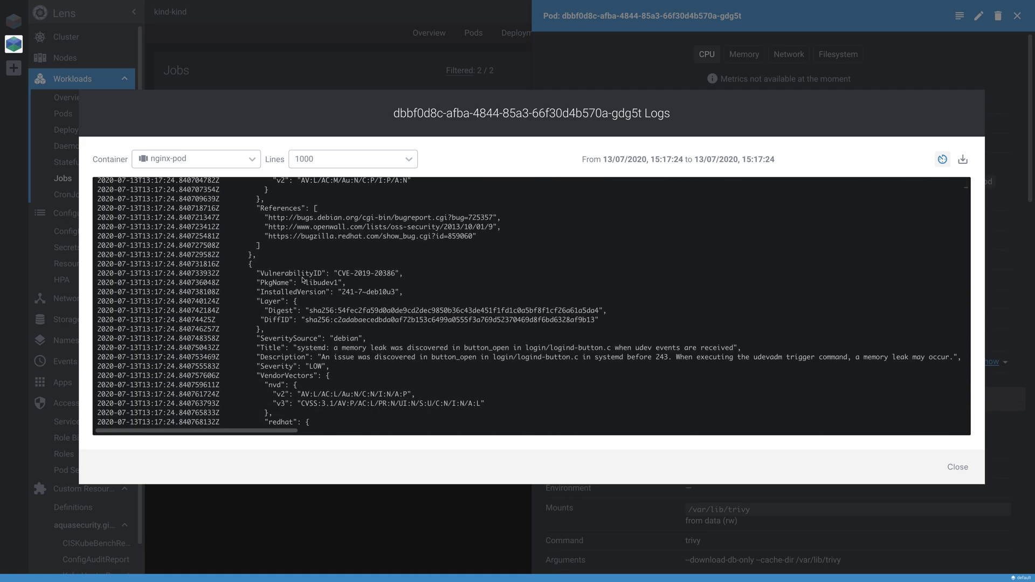